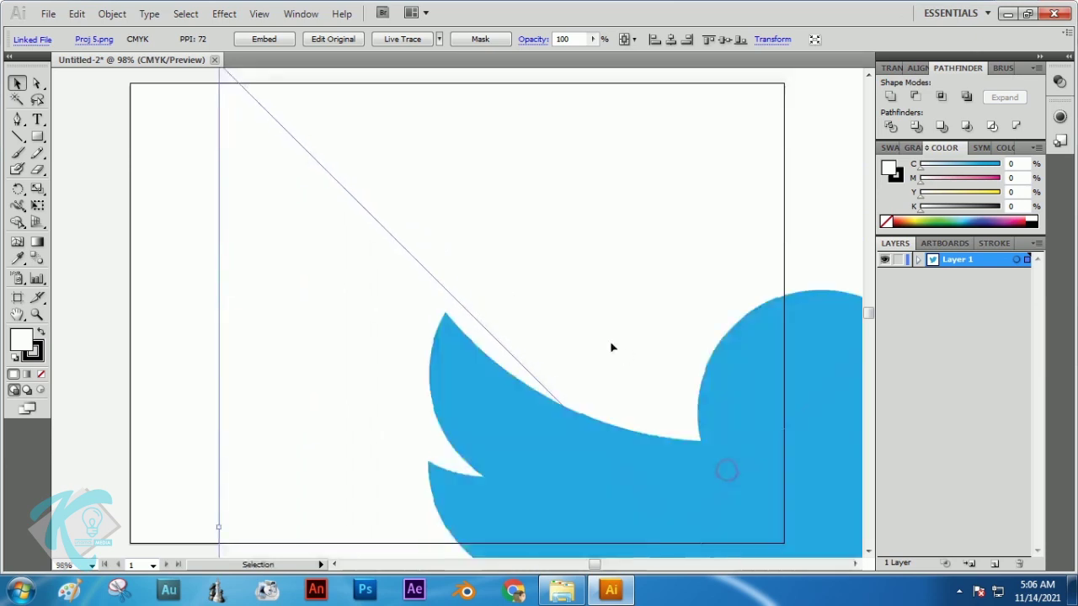
- Move the placed bird image over the artboard and scale it proportionally to a width of 10 cm
left_click_drag(653, 349, 574, 275)
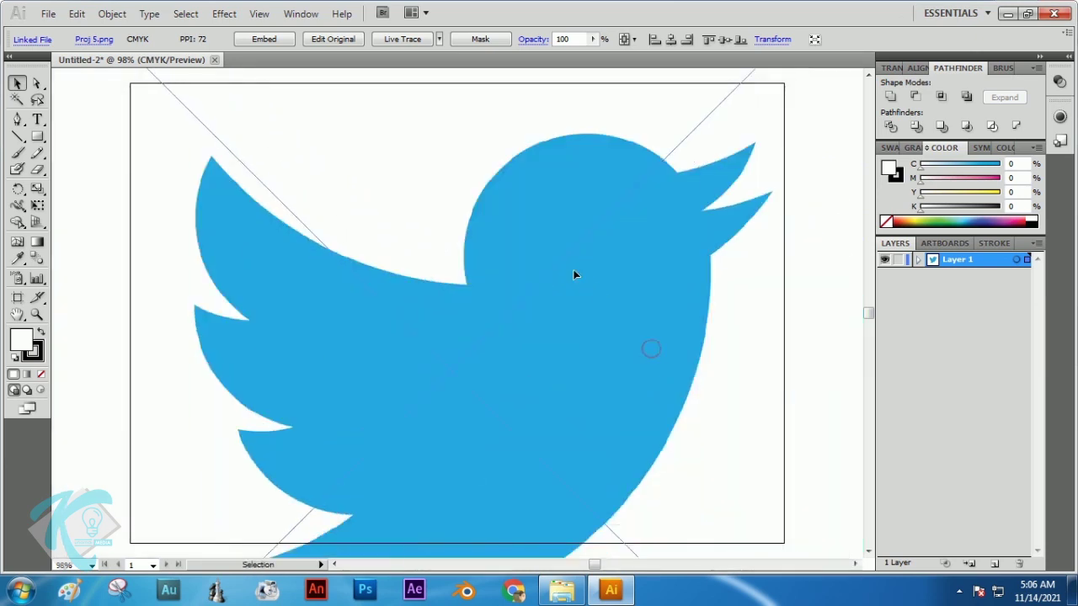
left_click(770, 43)
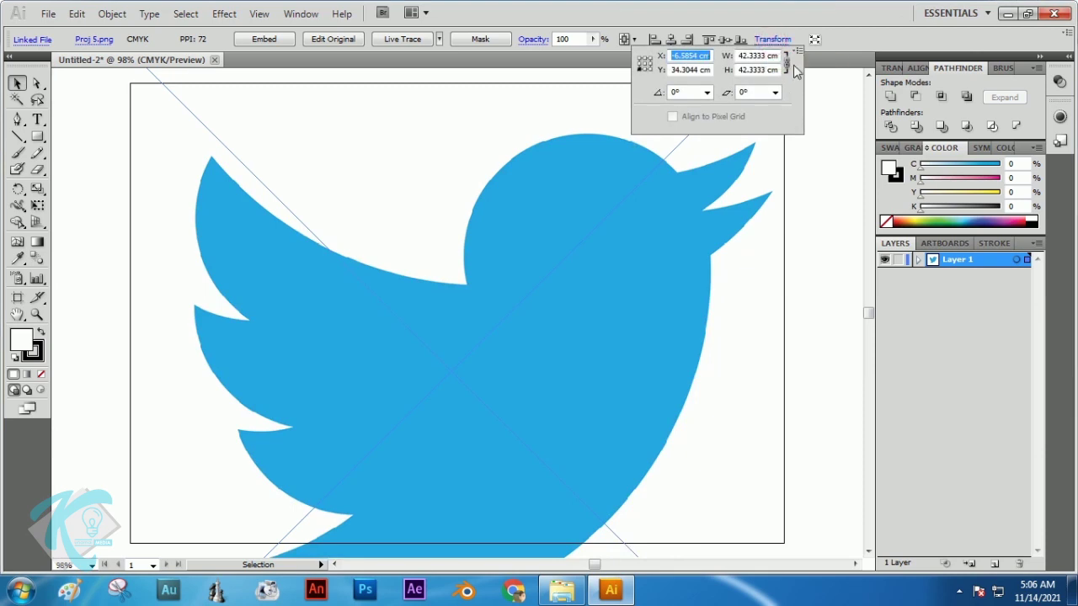
left_click(786, 63)
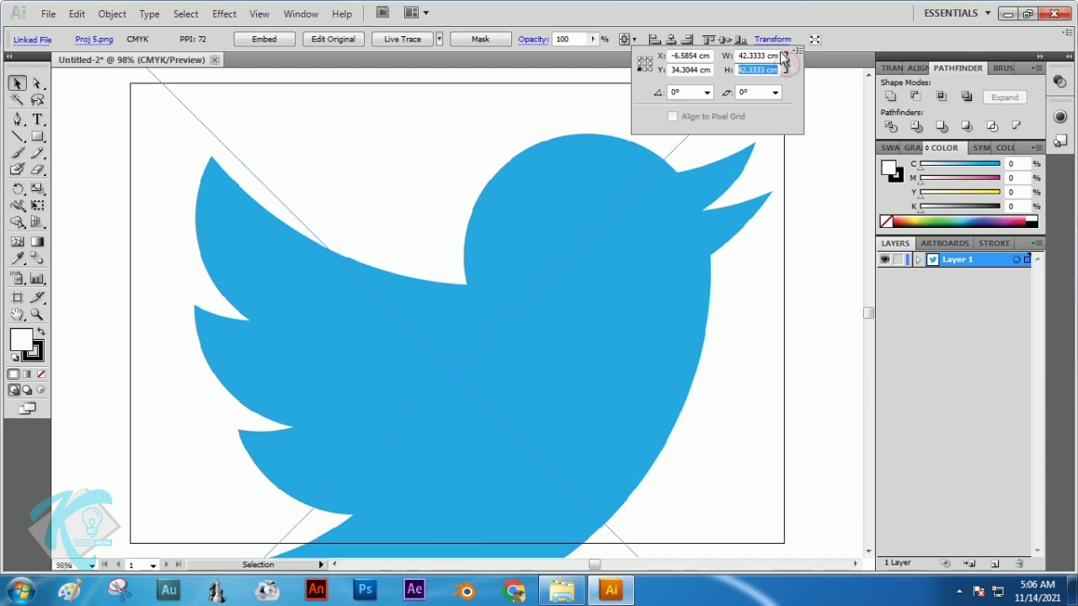
double_click(753, 55)
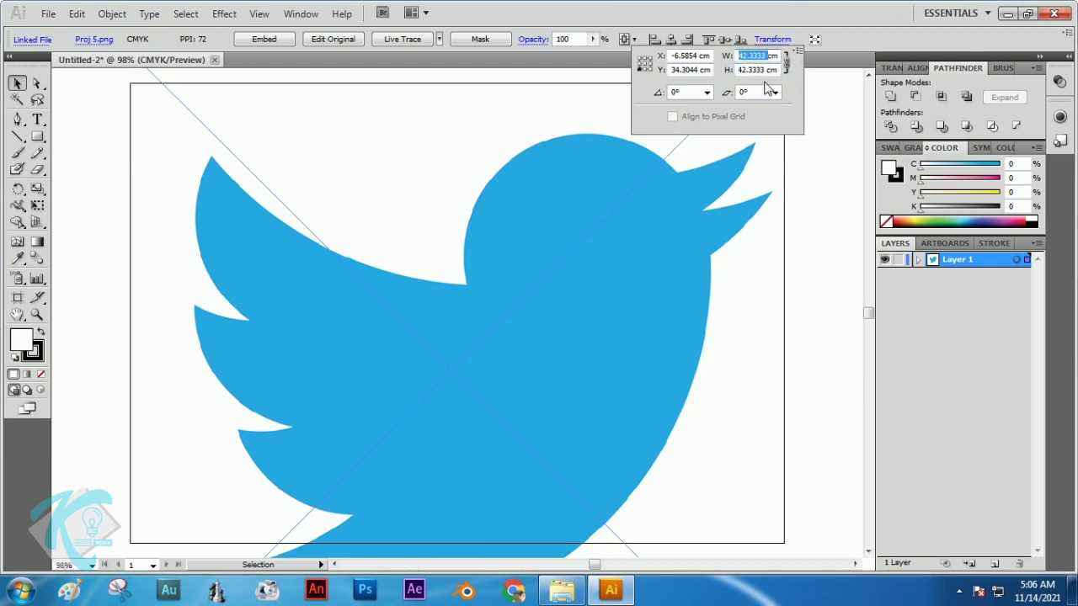
type("10cm")
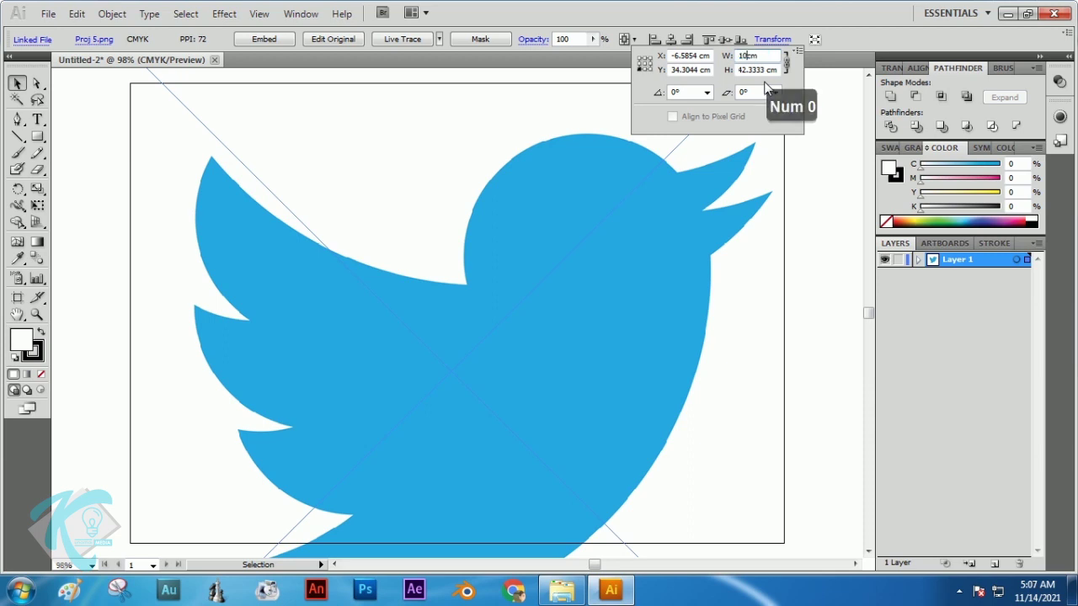
type("0")
key("Return")
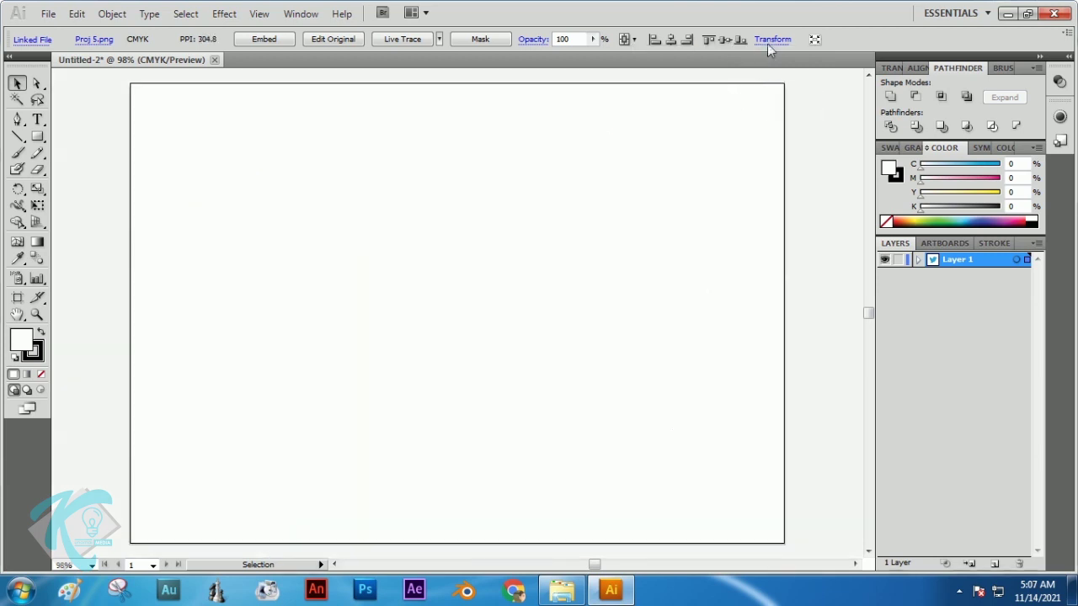
- Center the bird image horizontally and vertically, aligned to the artboard
left_click(630, 48)
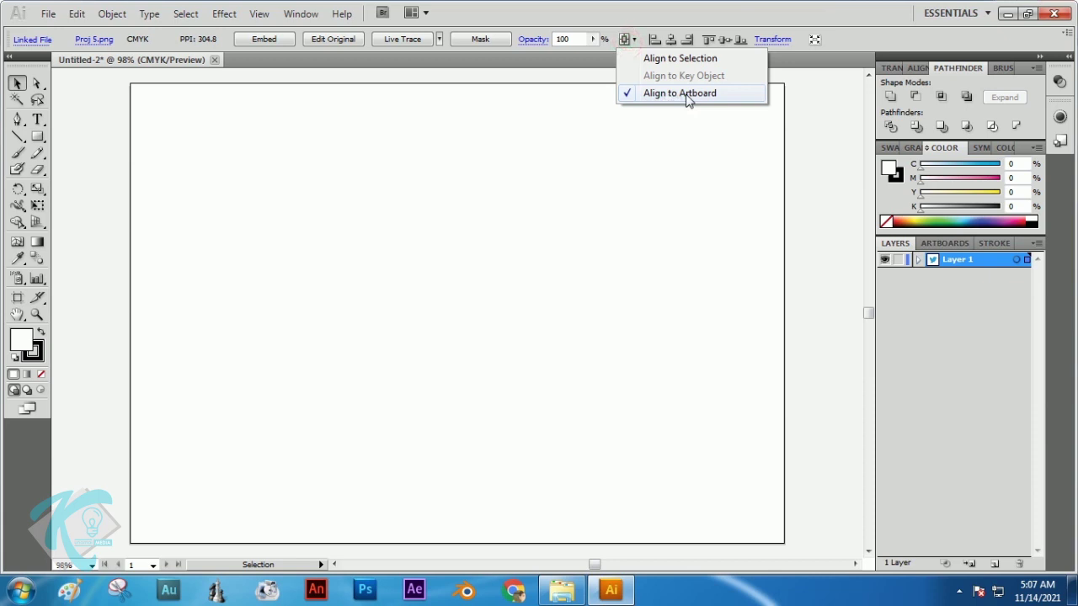
left_click(686, 95)
left_click(671, 39)
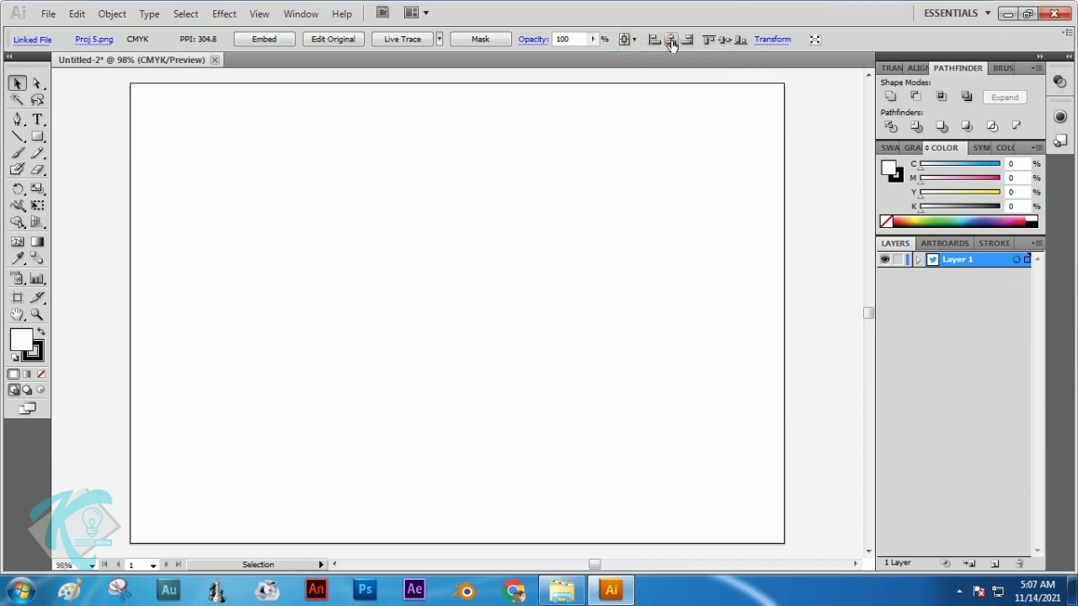
left_click(724, 42)
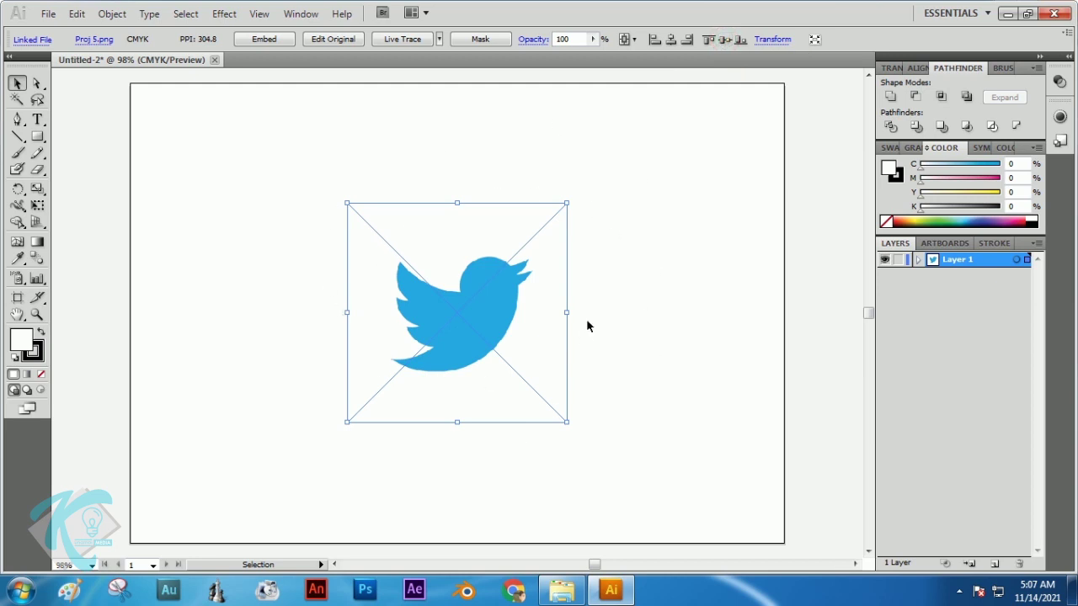
- Add a new layer above the bird image and lock Layer 1
left_click(995, 564)
left_click(897, 275)
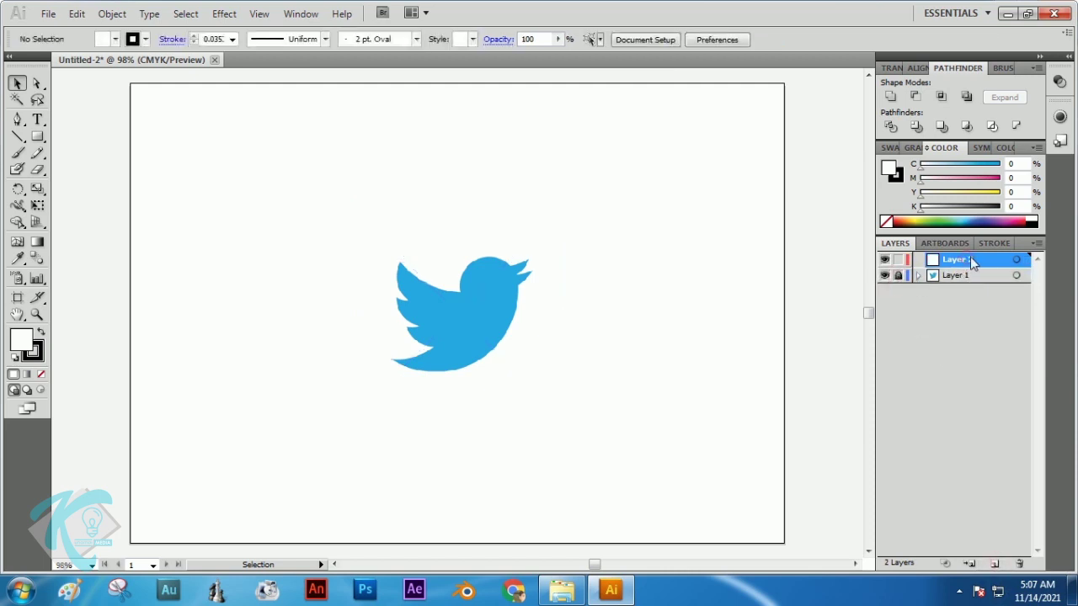
- Trace the open beak with straight Pen tool segments from the upper tip through the mouth notch and lower tip to the throat
left_click(37, 314)
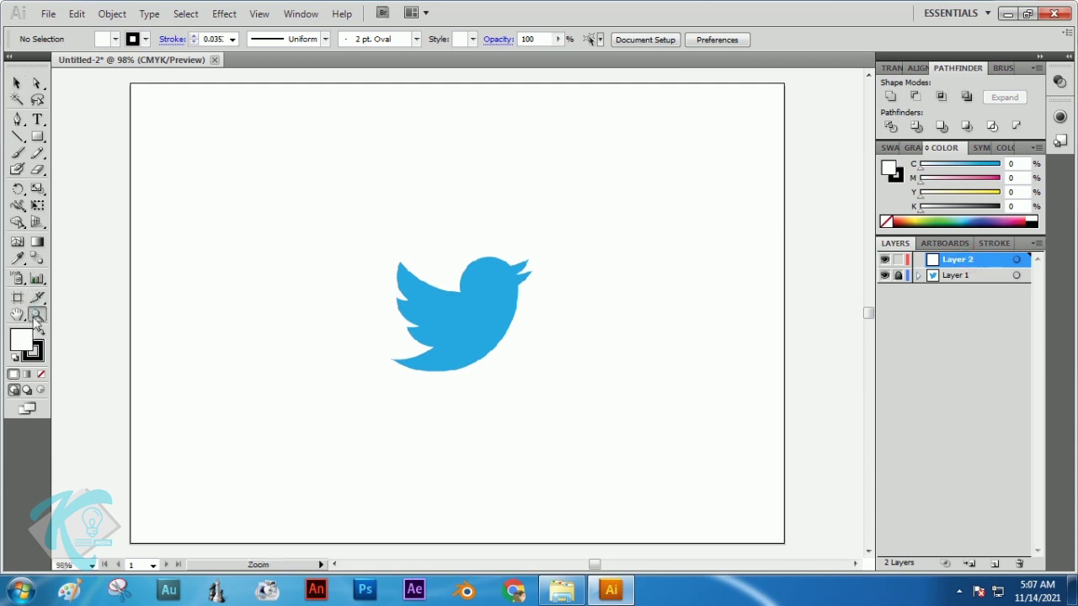
left_click(473, 308)
left_click(463, 324)
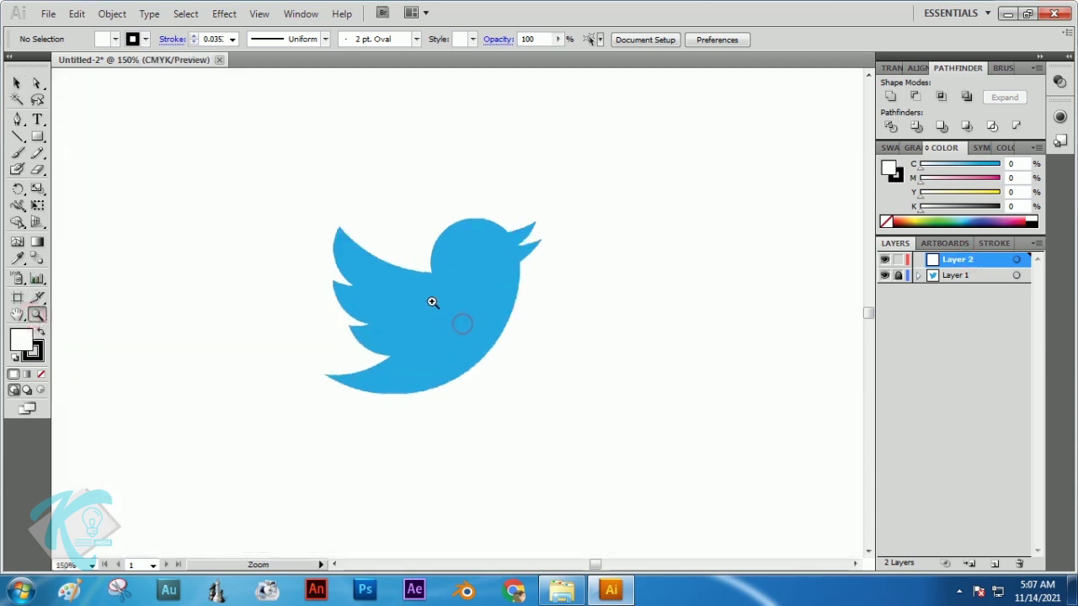
left_click(460, 279)
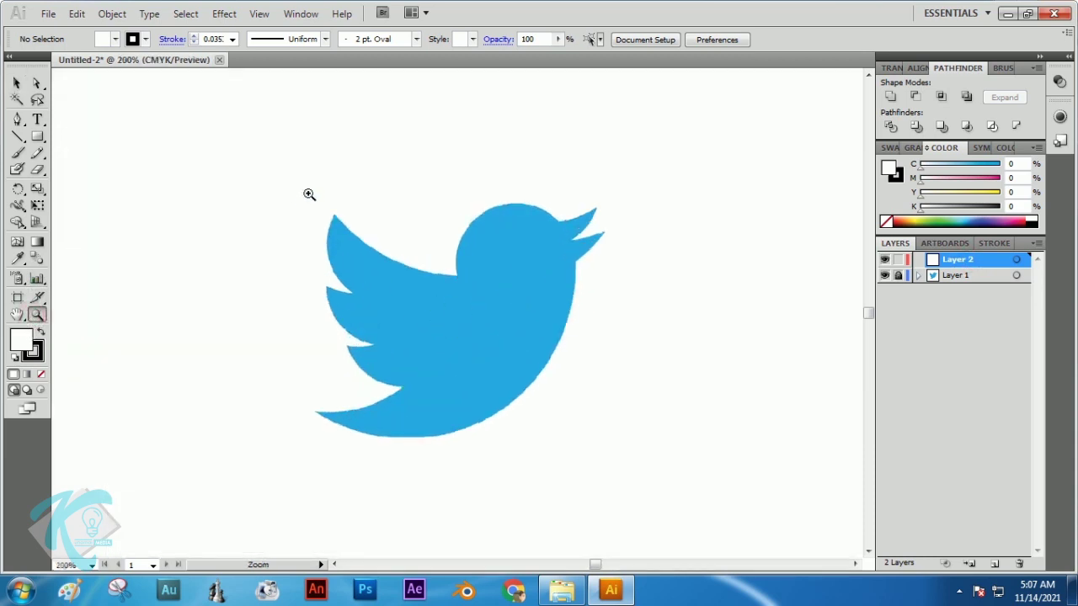
left_click_drag(291, 169, 649, 501)
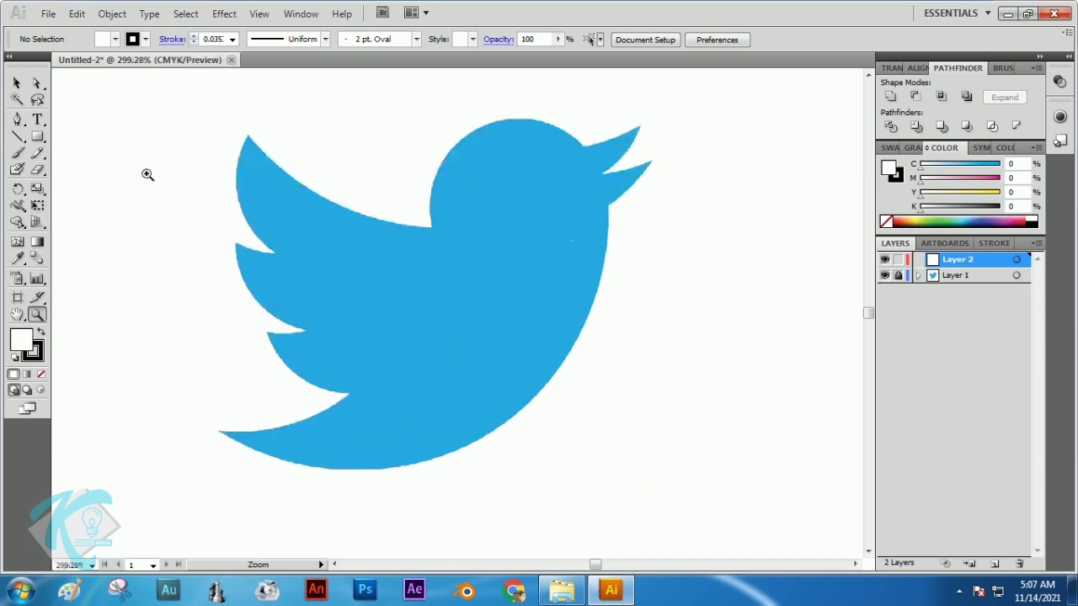
left_click(17, 119)
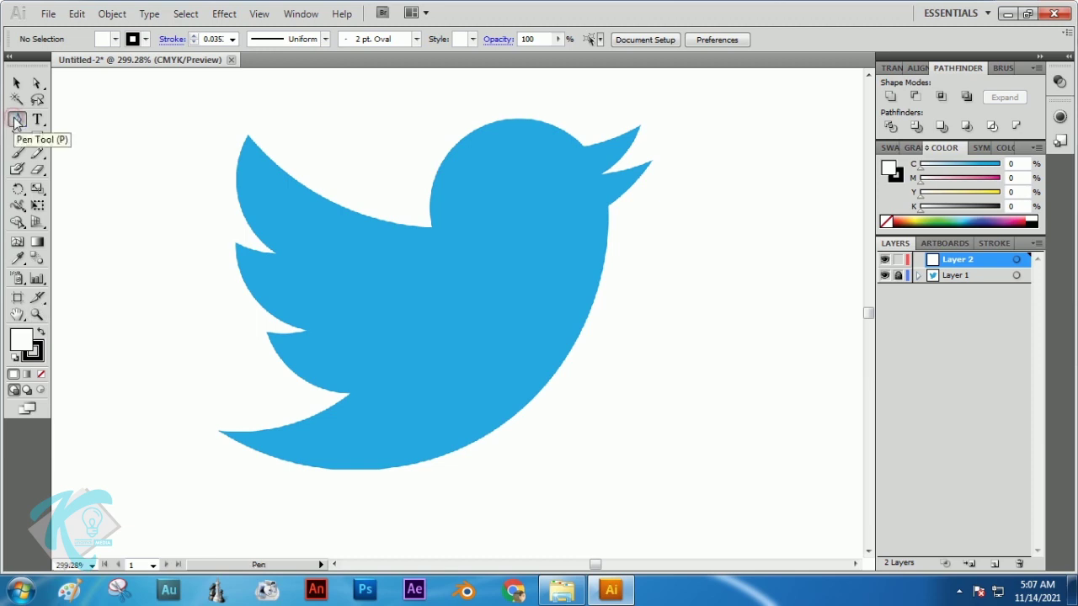
left_click(640, 126)
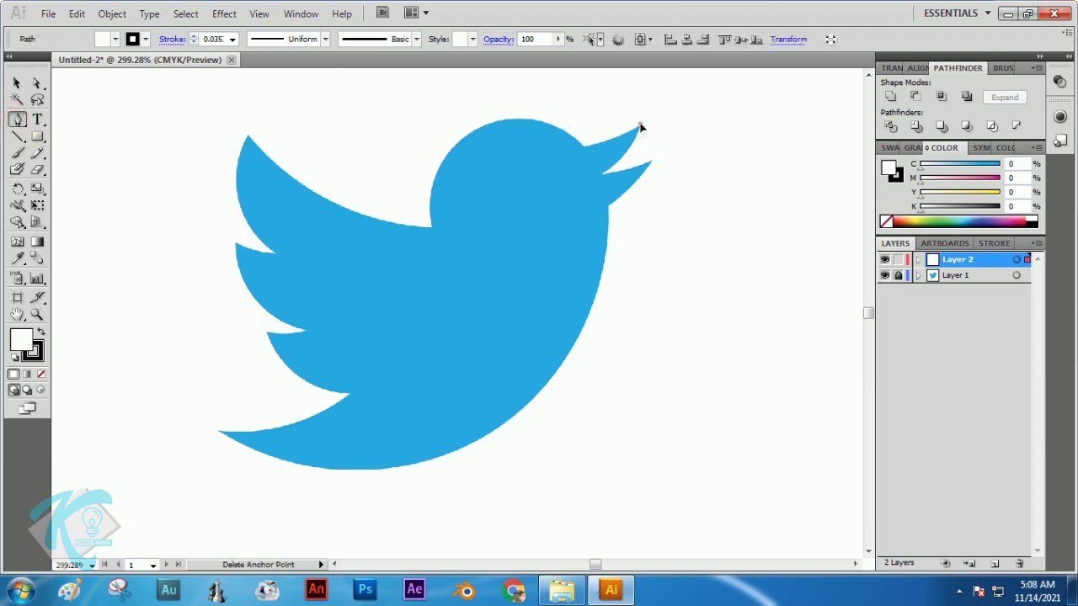
left_click(601, 174)
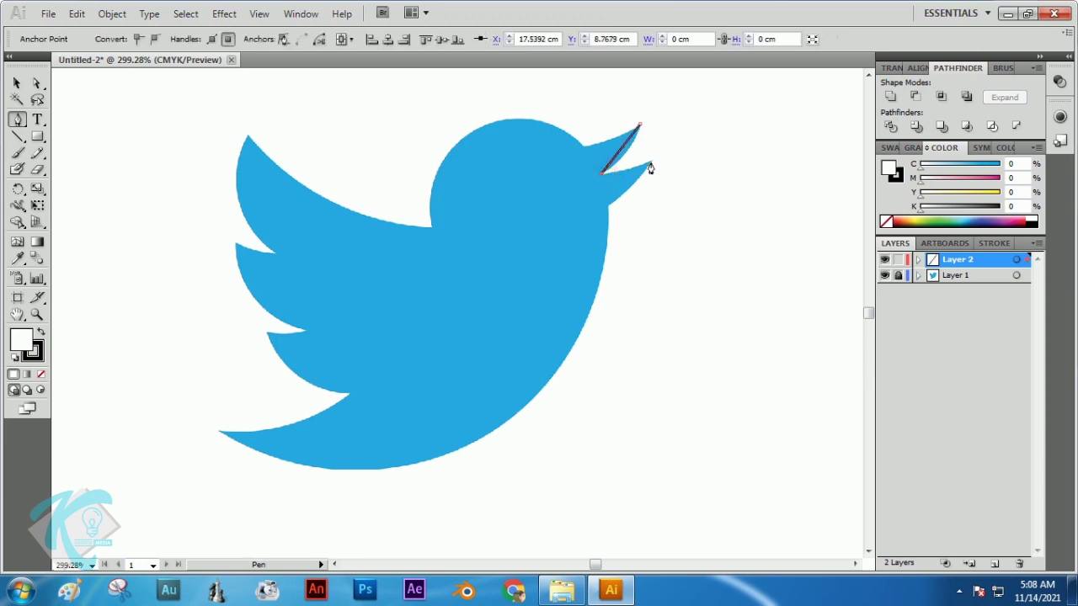
left_click(651, 161)
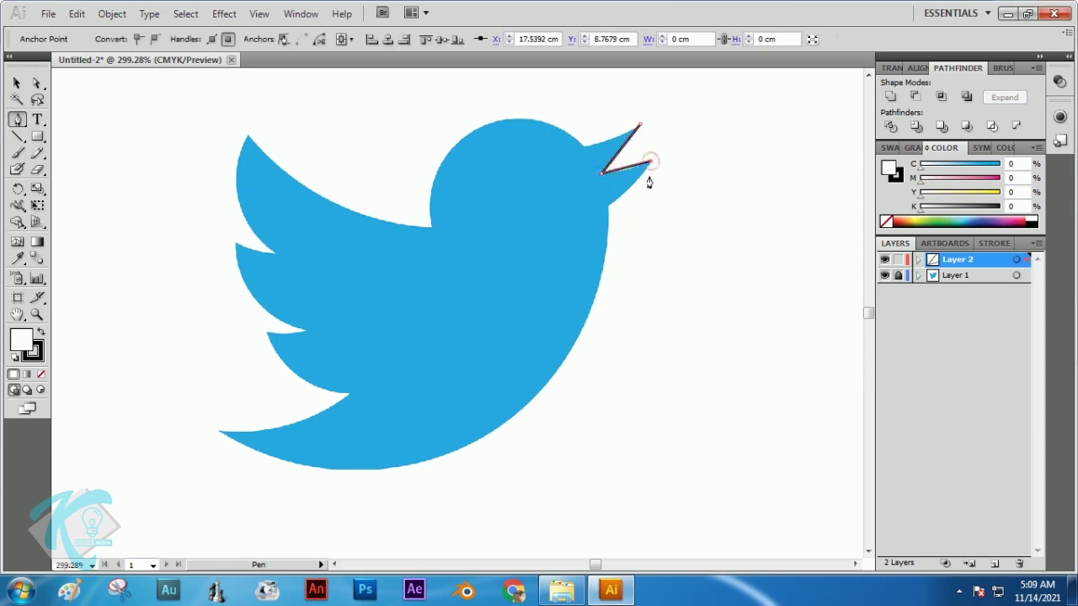
left_click(609, 206)
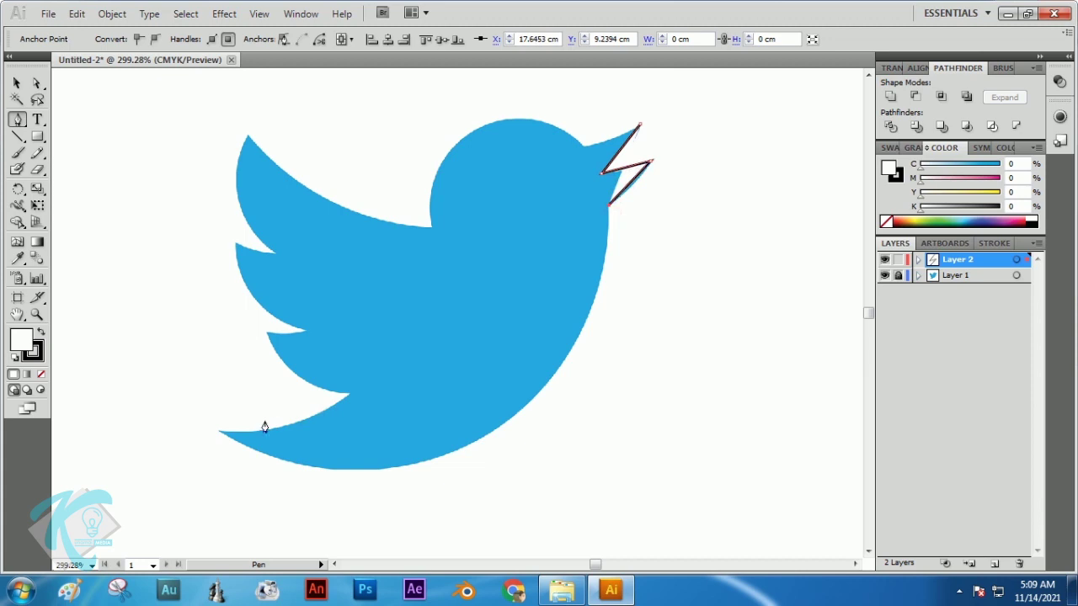
- Extend the path to the tail tip and the notch below the lowest feather, and set its fill to none
left_click(218, 432)
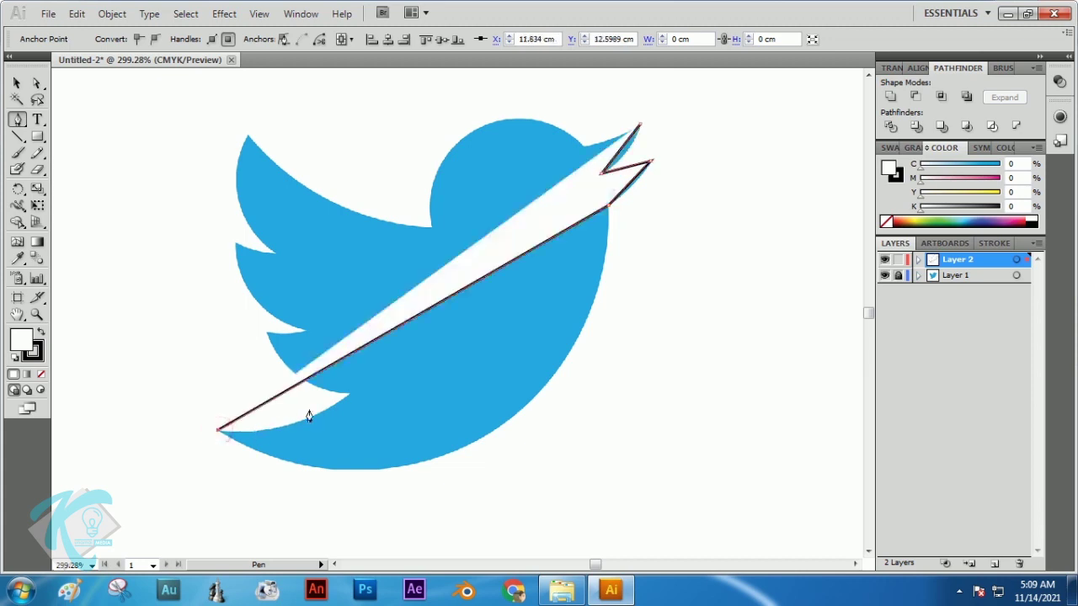
left_click_drag(350, 394, 362, 380)
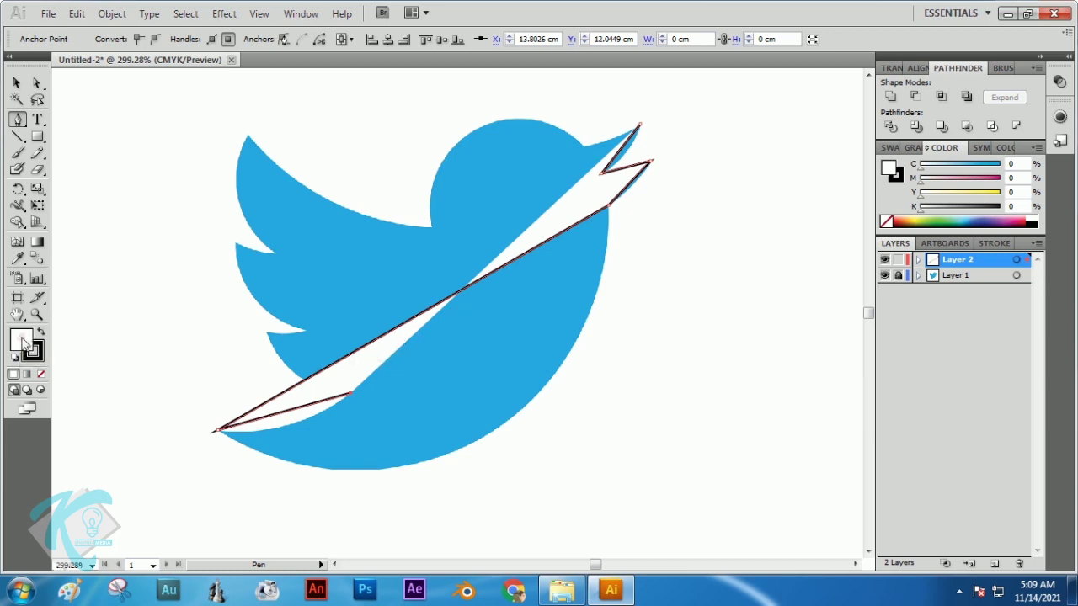
left_click(41, 375)
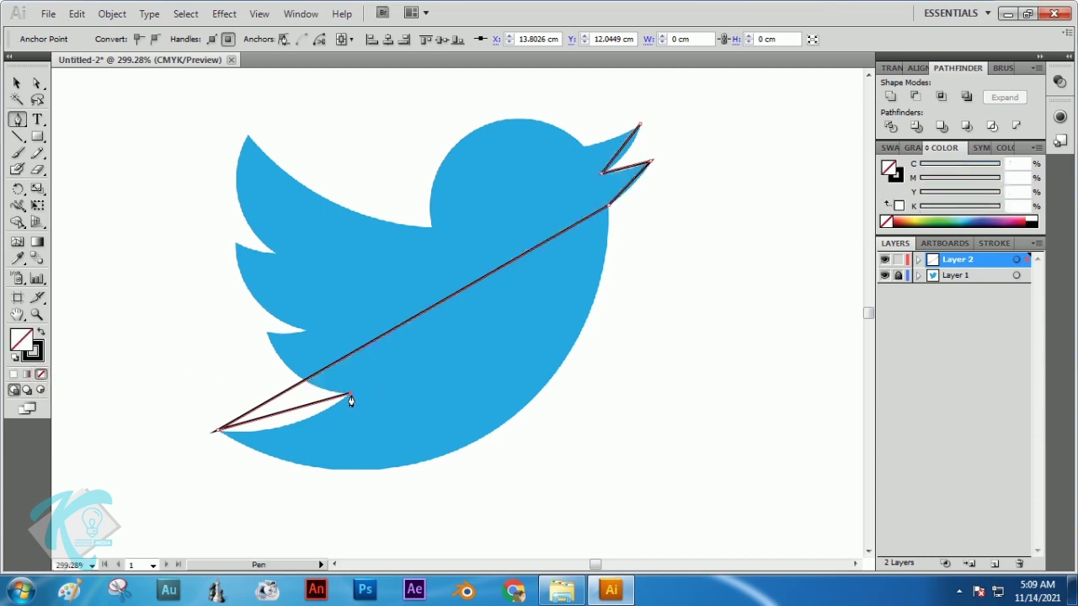
- Continue the straight path around the wing feather tips and notches, the neck and the forehead, closing it at the upper beak tip
left_click(266, 334)
left_click(305, 332)
left_click(235, 245)
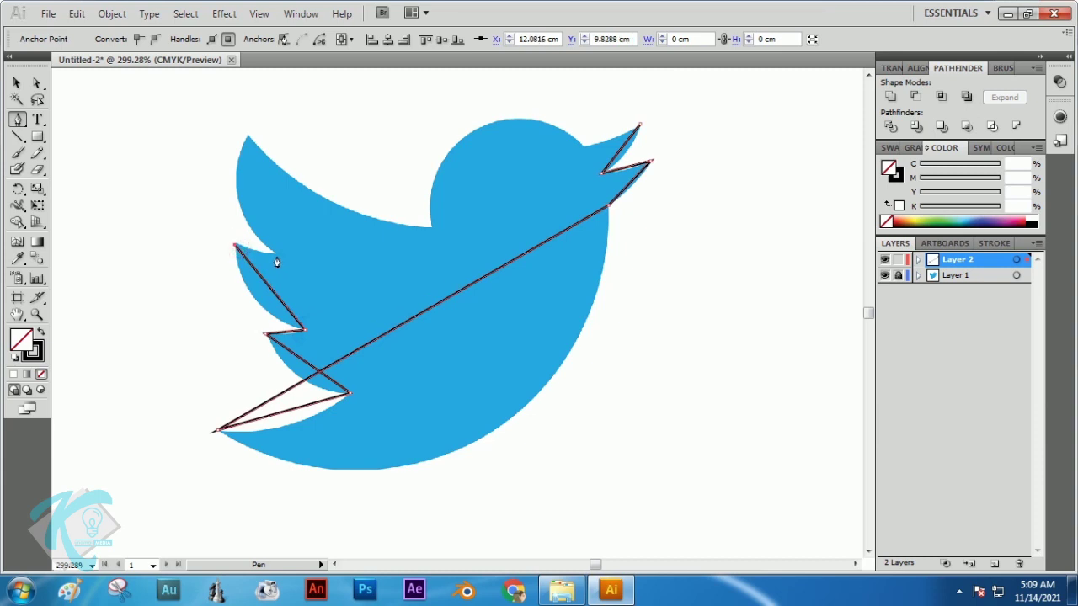
left_click(275, 253)
left_click(248, 136)
left_click(430, 227)
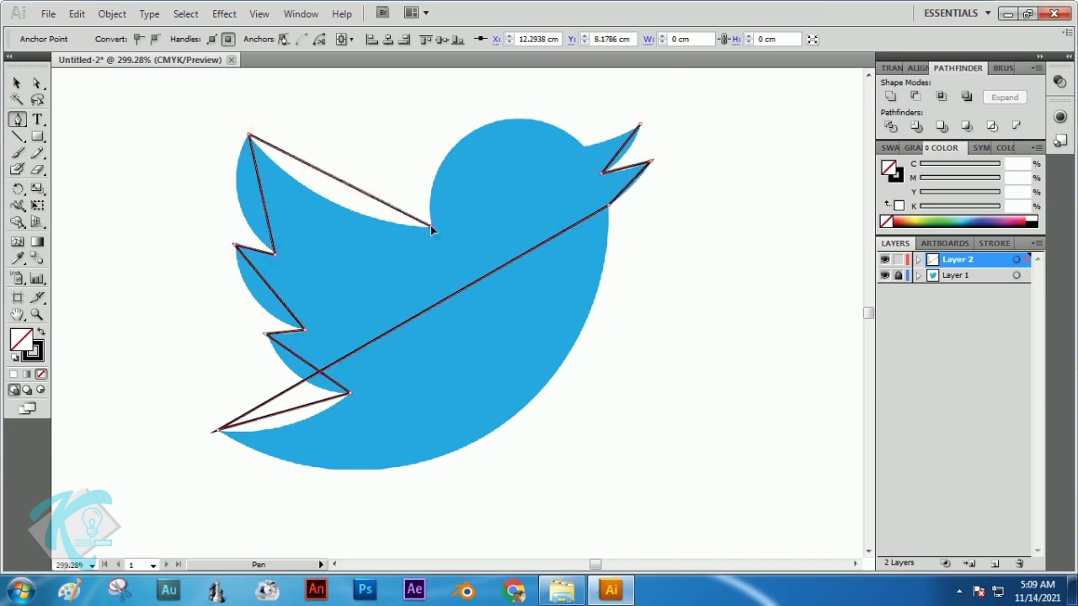
left_click(582, 146)
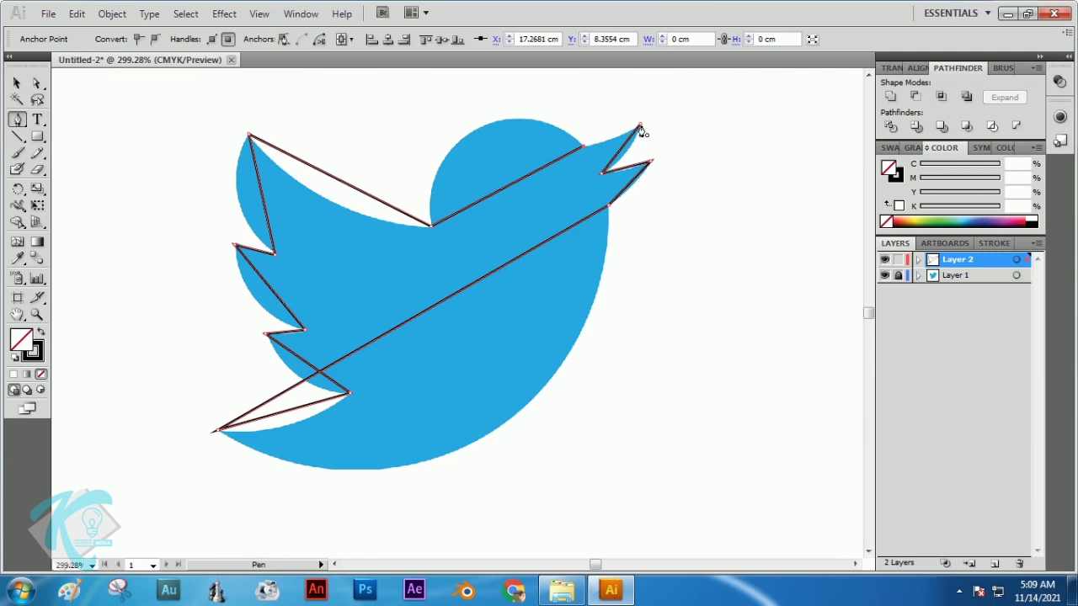
left_click(640, 127)
- Curve the path at the upper beak tip with the Convert Anchor Point tool, fitting the beak's upper edge with a separate handle
left_click_drag(18, 123, 105, 176)
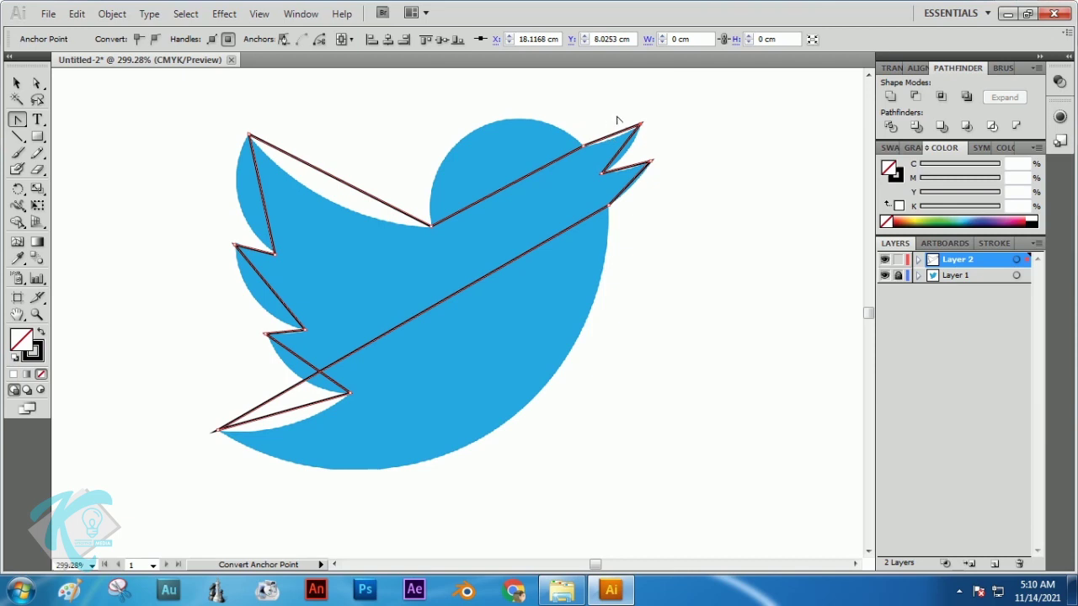
key("z")
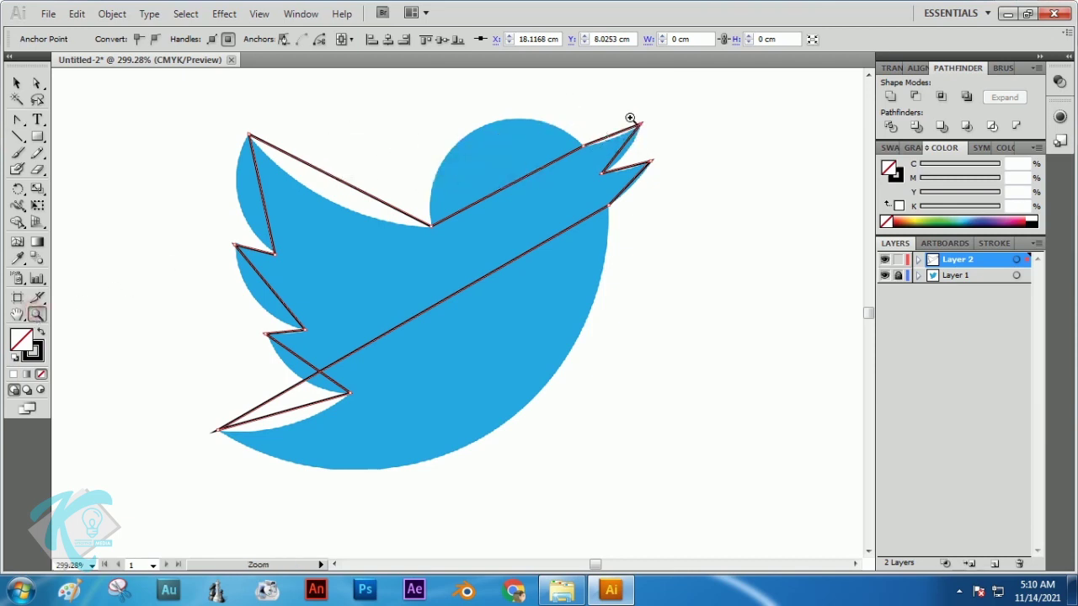
left_click_drag(600, 103, 691, 195)
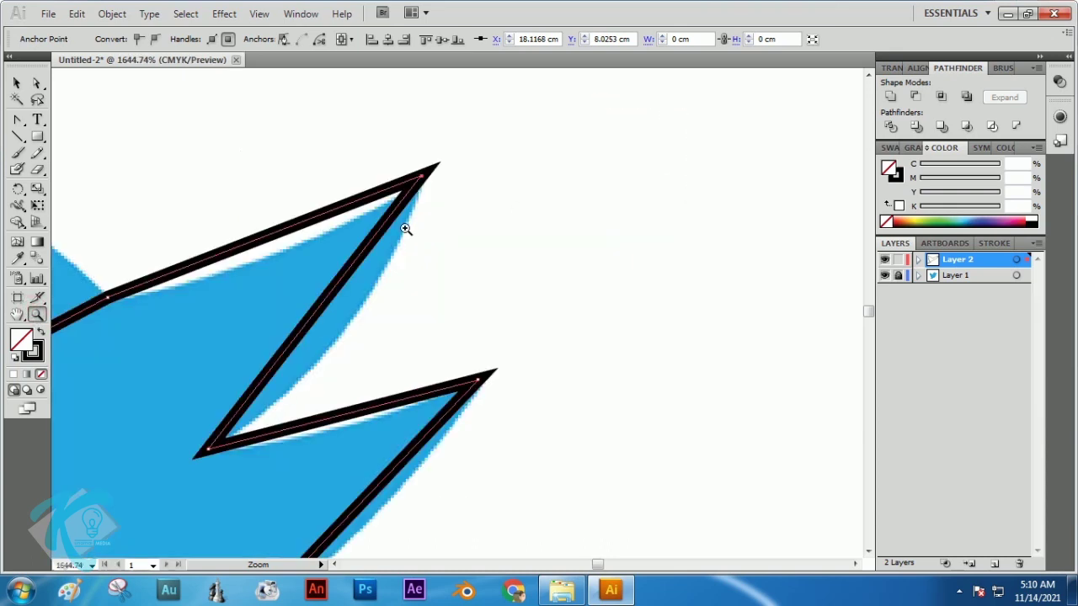
left_click(411, 272, "alt")
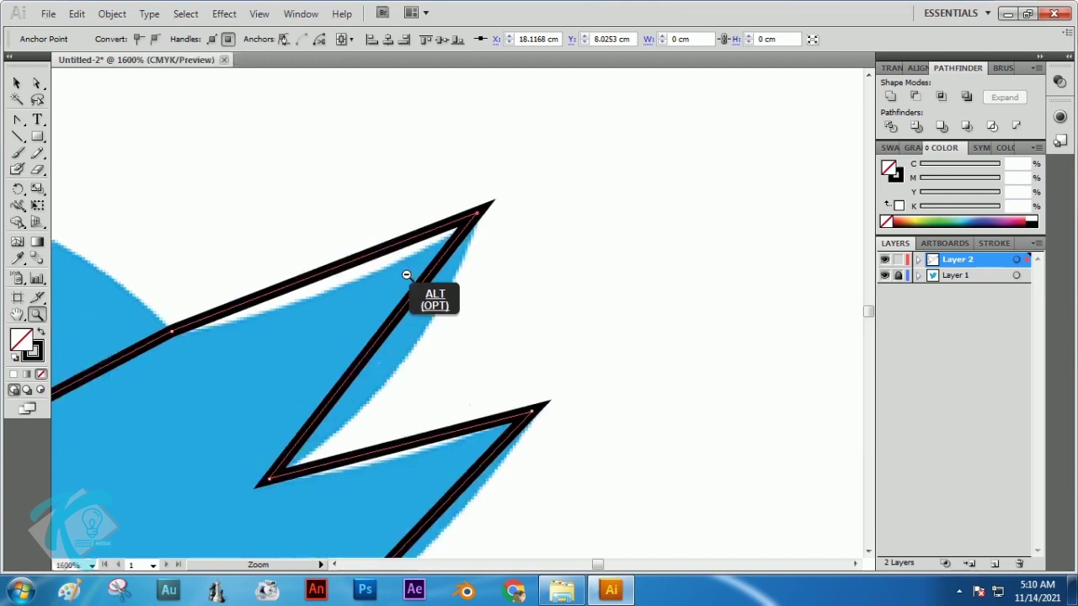
left_click(425, 325, "alt")
left_click(431, 340, "alt")
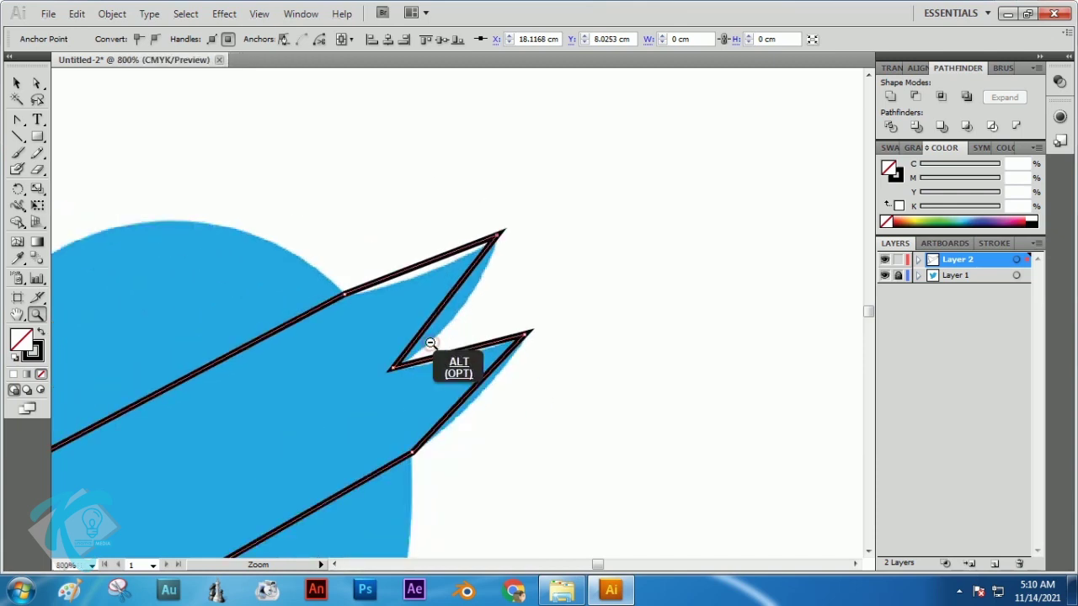
key("space")
left_click_drag(469, 320, 659, 210)
left_click(19, 121)
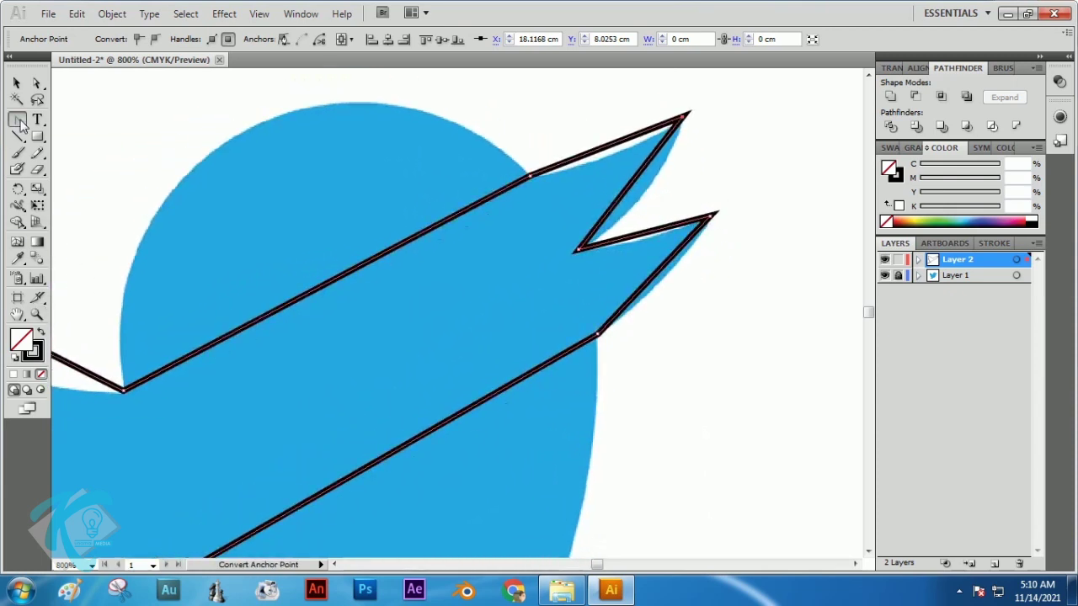
left_click_drag(21, 125, 79, 176)
left_click_drag(682, 117, 706, 146)
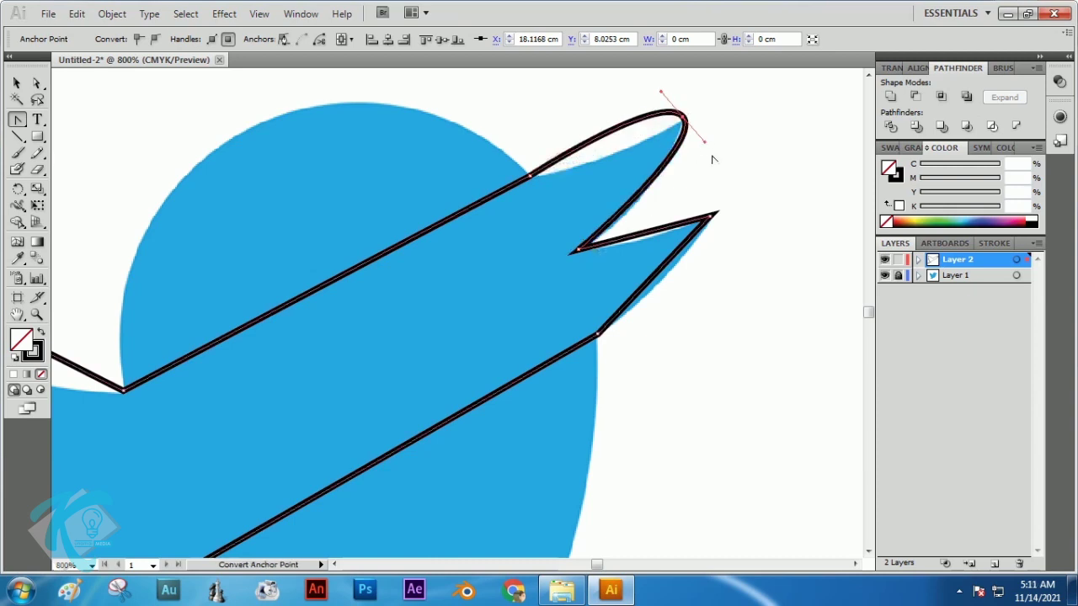
left_click_drag(662, 94, 636, 148)
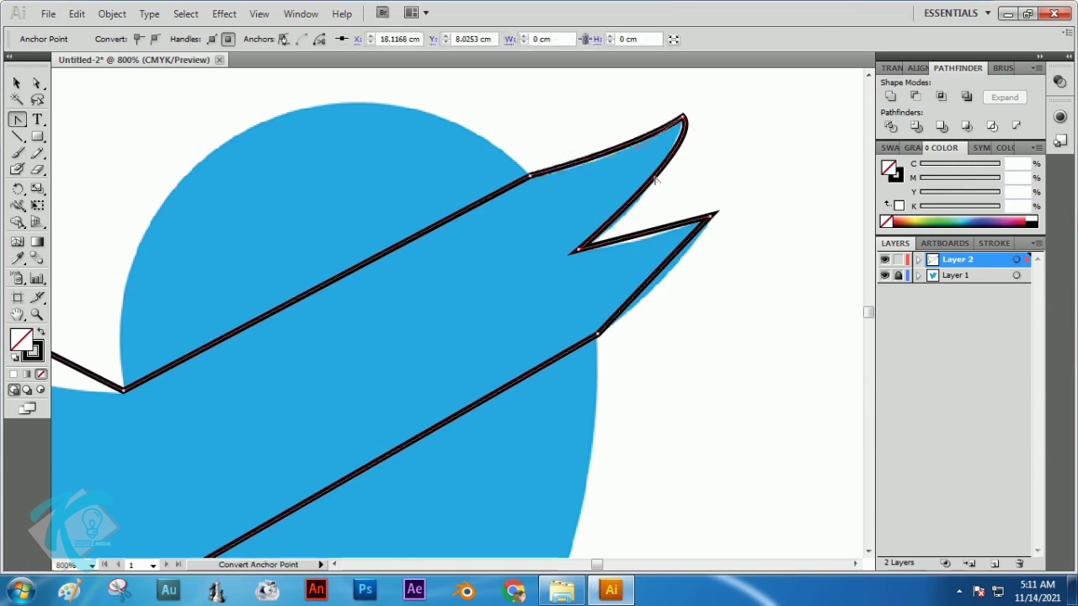
- Curve the path at the mouth notch with the Convert Anchor Point tool, retracting its handle on the upper-beak side
left_click_drag(577, 254, 598, 277)
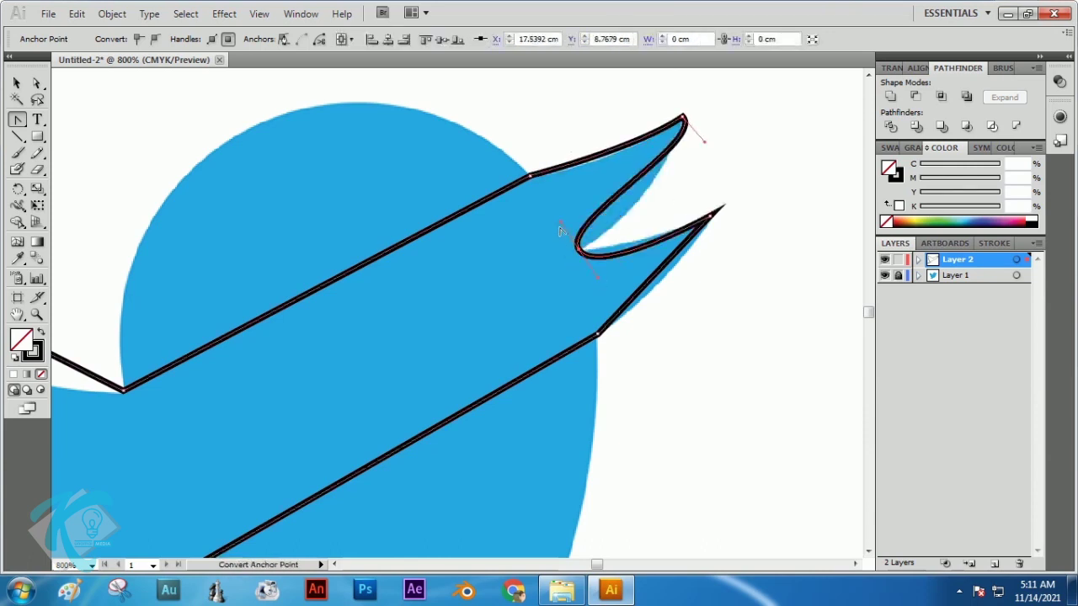
left_click(561, 222)
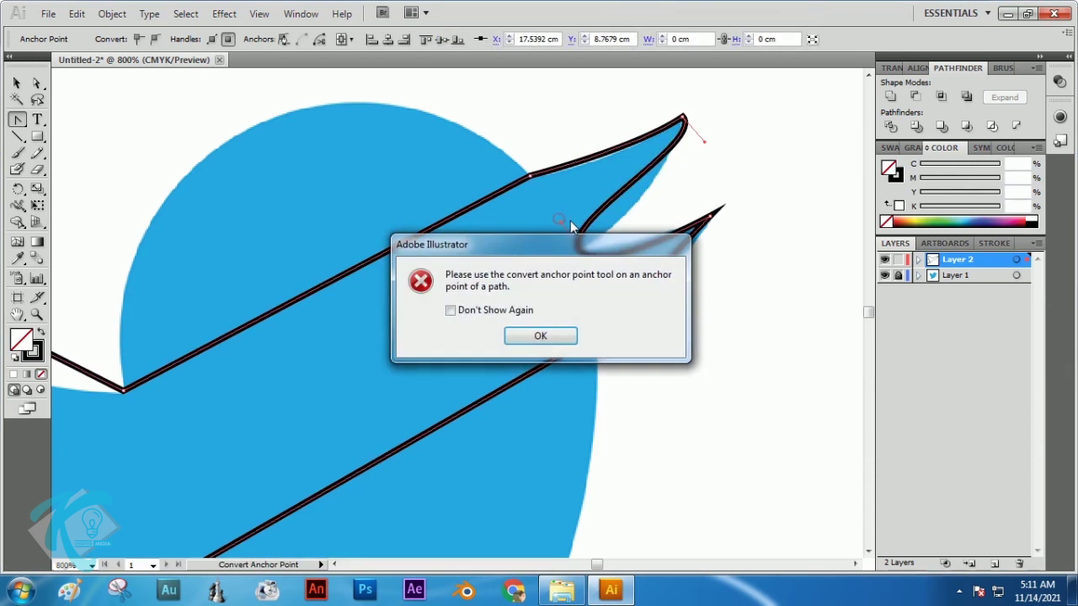
left_click(541, 337)
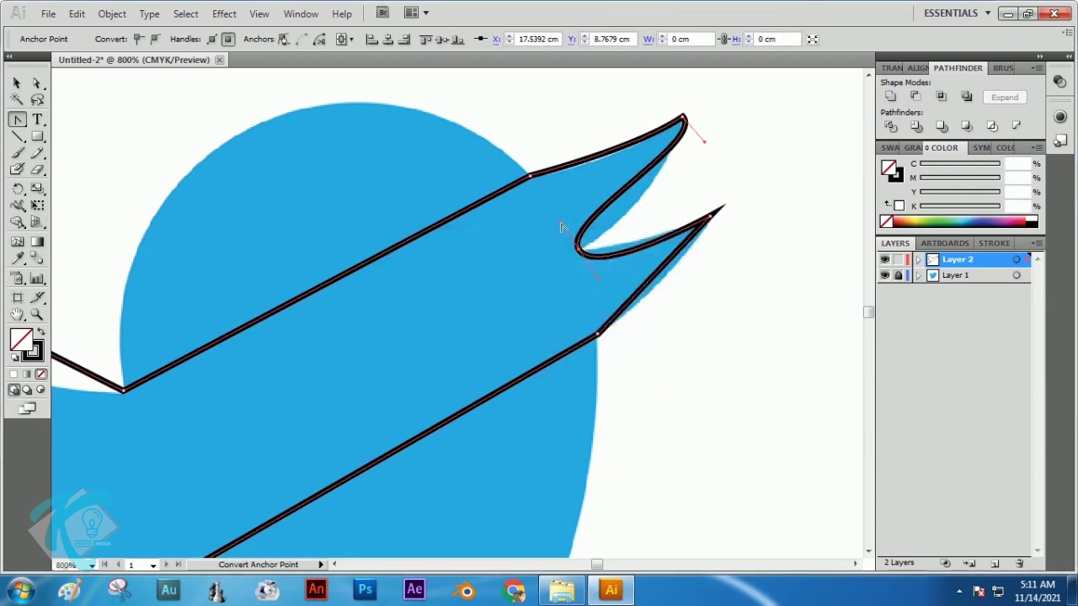
left_click(578, 247)
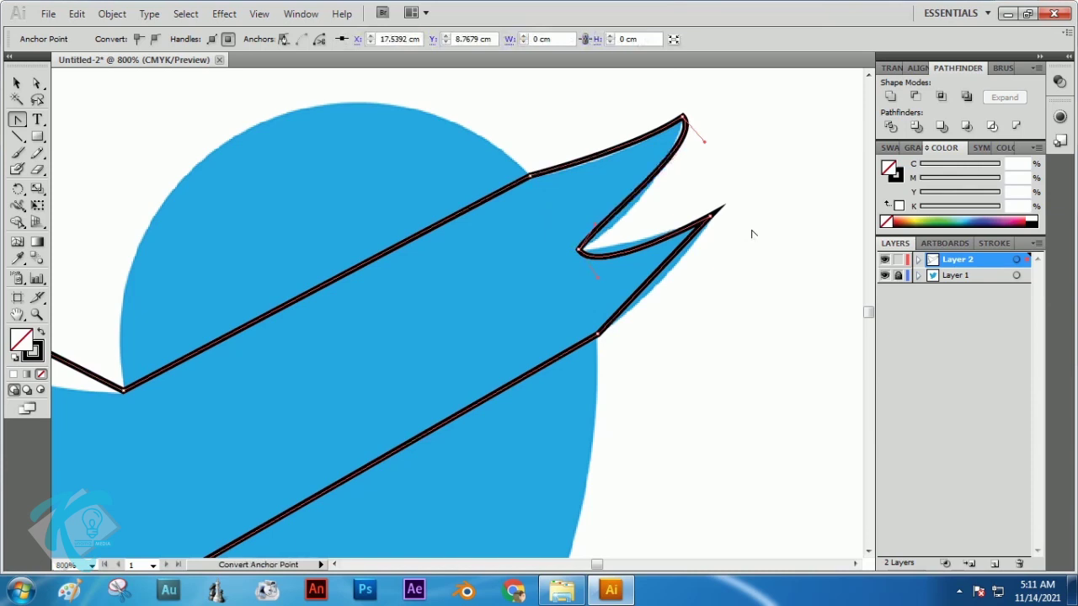
- Turn on Smart Guides and curve the path at the lower beak tip
left_click(710, 219)
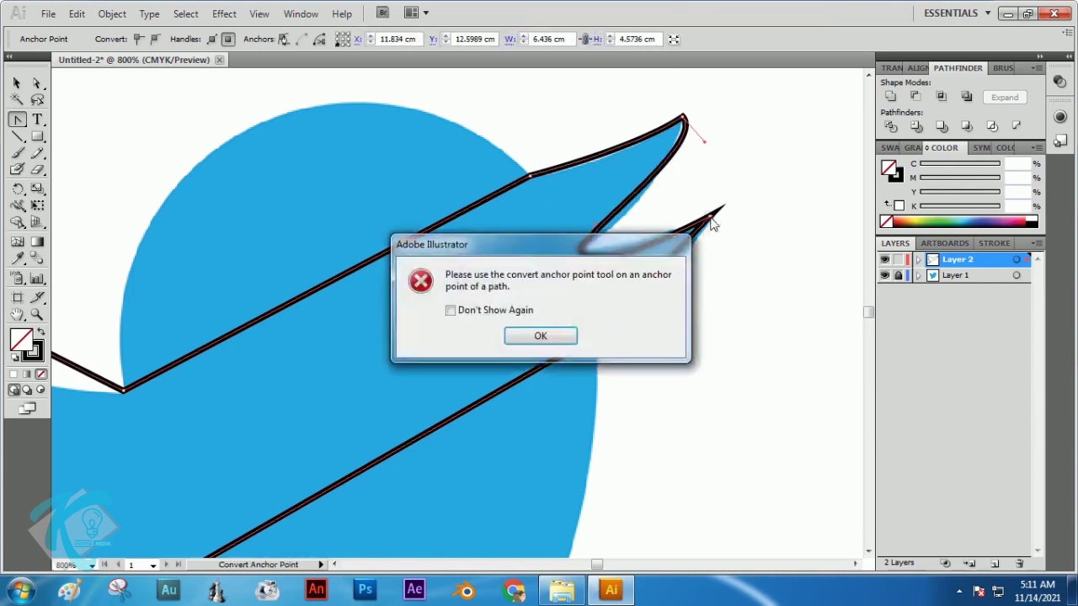
key("Return")
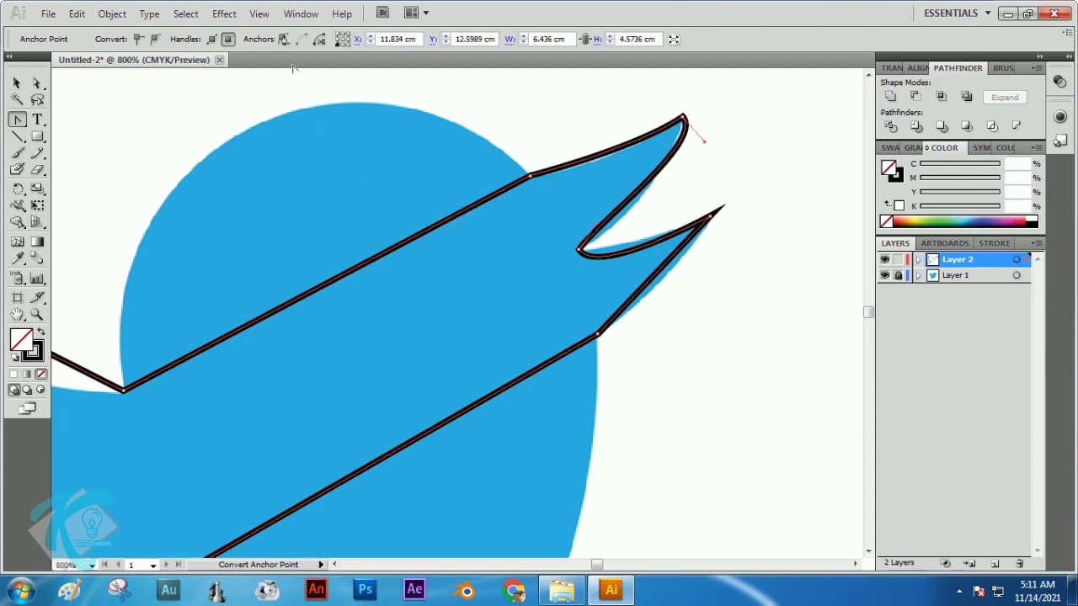
left_click(258, 14)
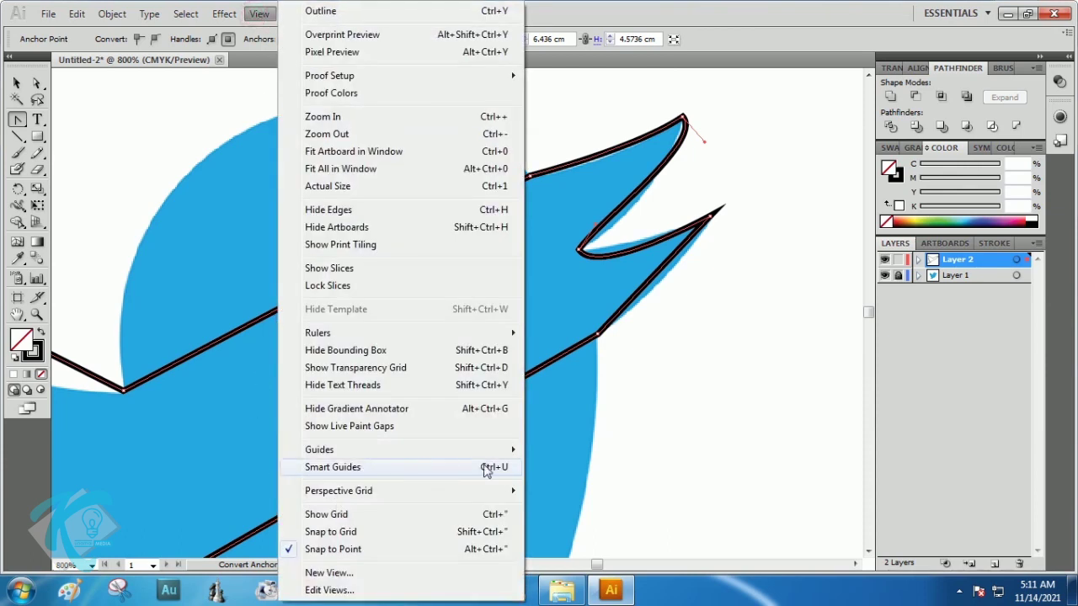
left_click(485, 469)
left_click_drag(711, 217, 672, 237)
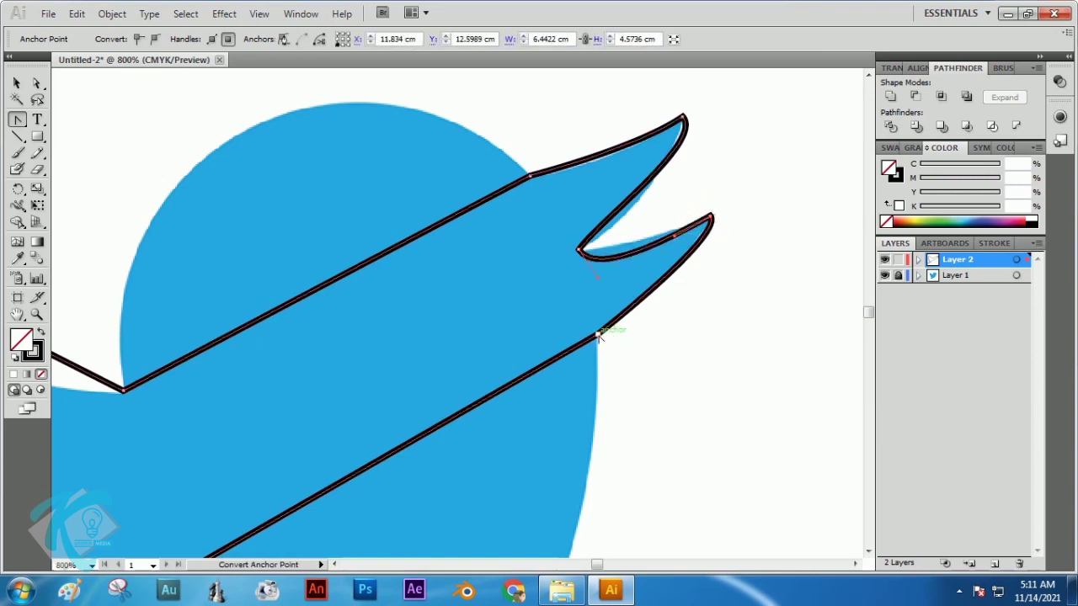
- Curve the path at the throat anchor, fitting the lower beak's underside with a separate handle
left_click(598, 335)
left_click_drag(596, 336, 588, 380)
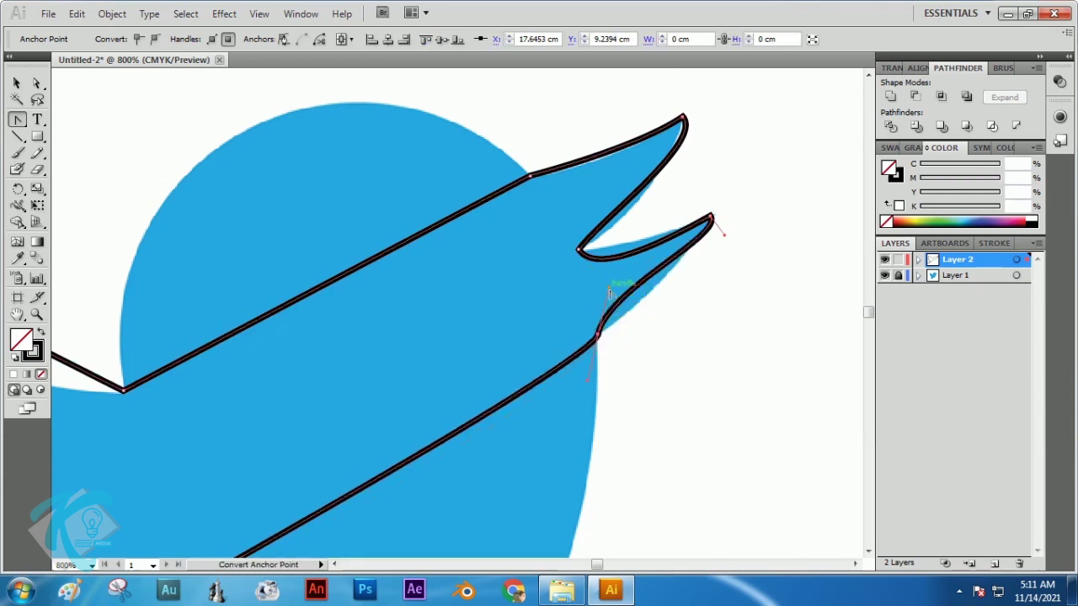
left_click_drag(609, 293, 650, 308)
- Curve the path at the tail tip, with one handle for the tail's upper edge and a long one along the belly
key("space")
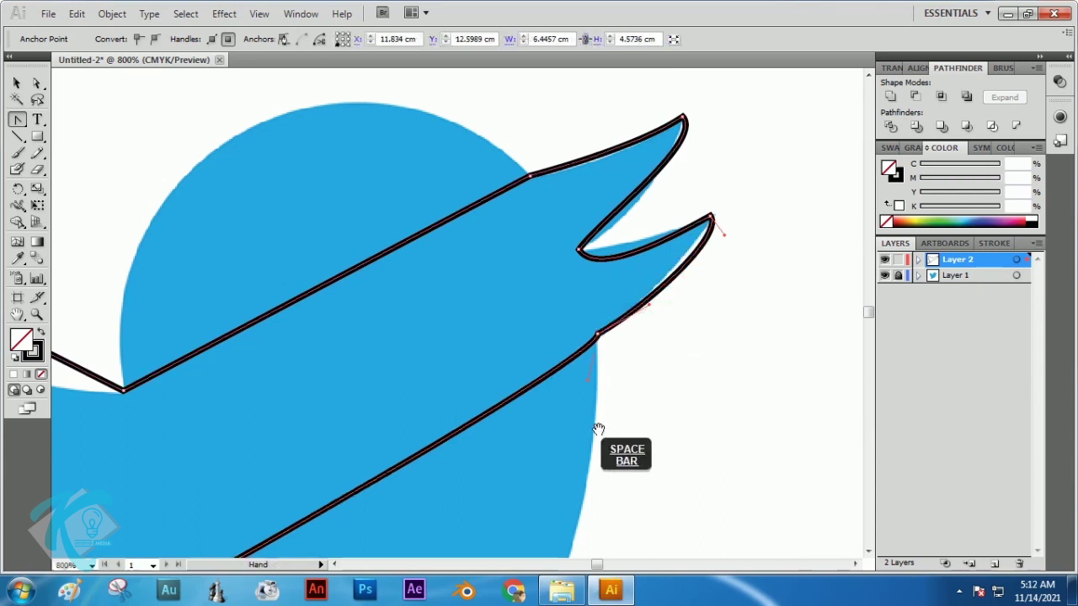
left_click_drag(598, 428, 666, 224)
left_click_drag(451, 329, 641, 266)
left_click_drag(432, 370, 602, 217)
left_click_drag(267, 313, 356, 308)
left_click_drag(253, 334, 475, 357)
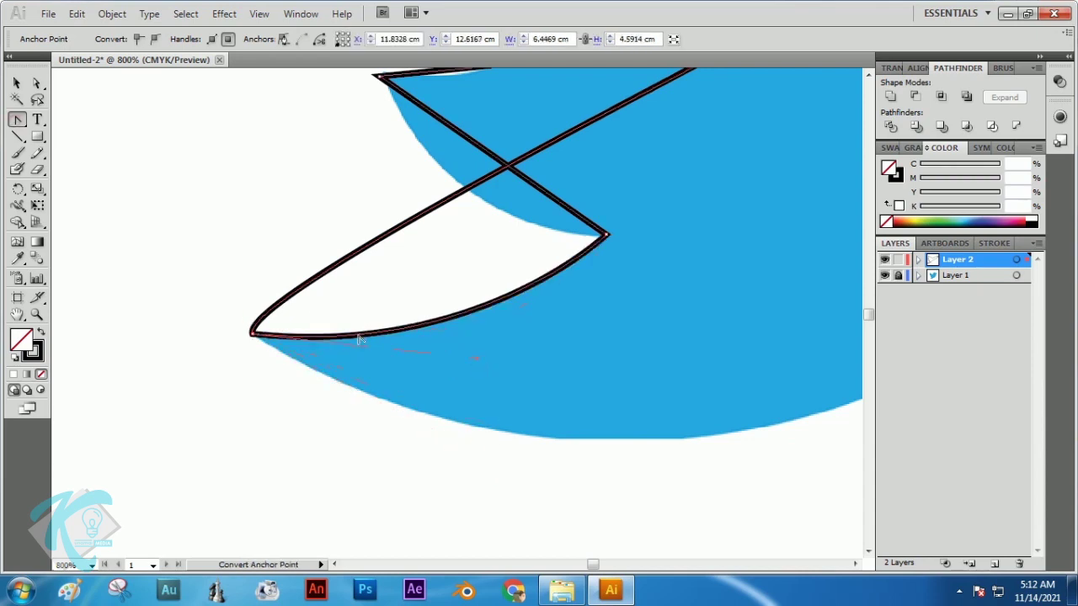
left_click(37, 83)
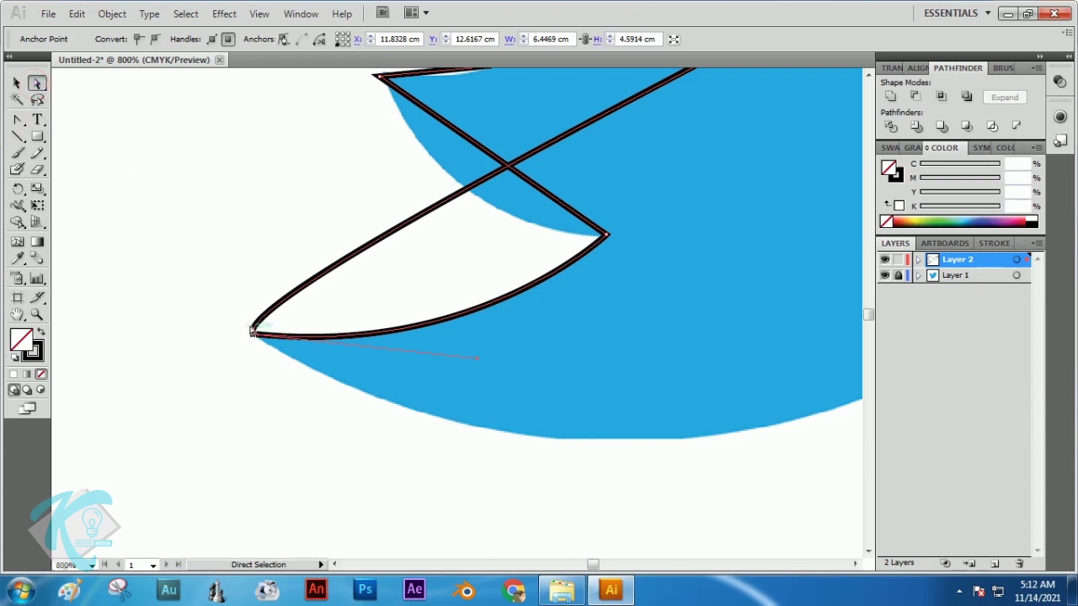
left_click(251, 331)
left_click_drag(234, 277, 714, 529)
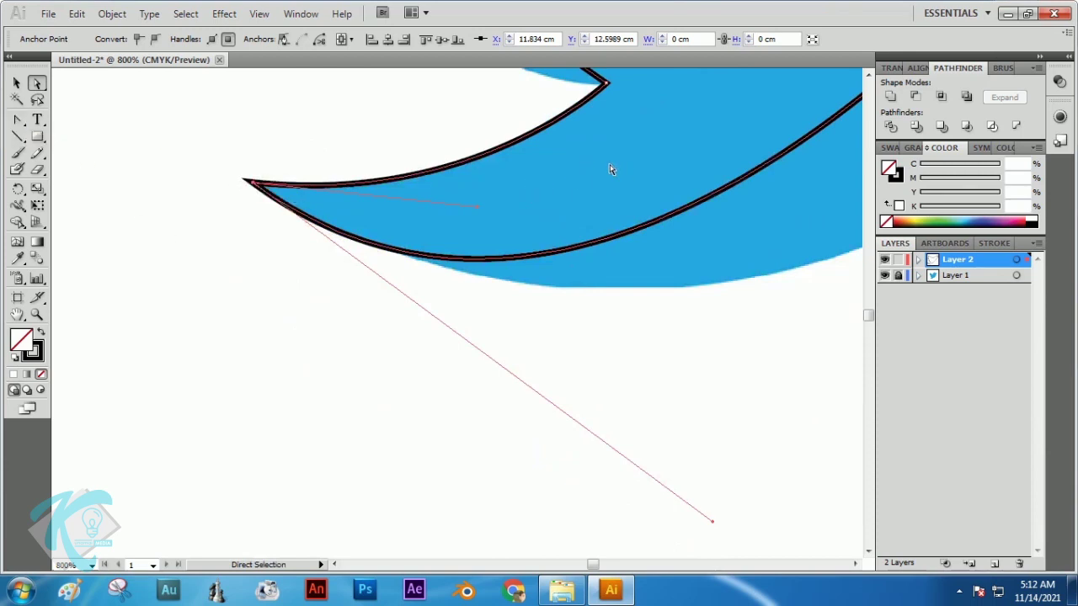
- Curve the path at the notch below the lowest feather to follow that feather's lower edge
key("space")
left_click_drag(611, 137, 572, 351)
left_click_drag(554, 273, 562, 354)
left_click(17, 120)
left_click_drag(578, 382, 444, 364)
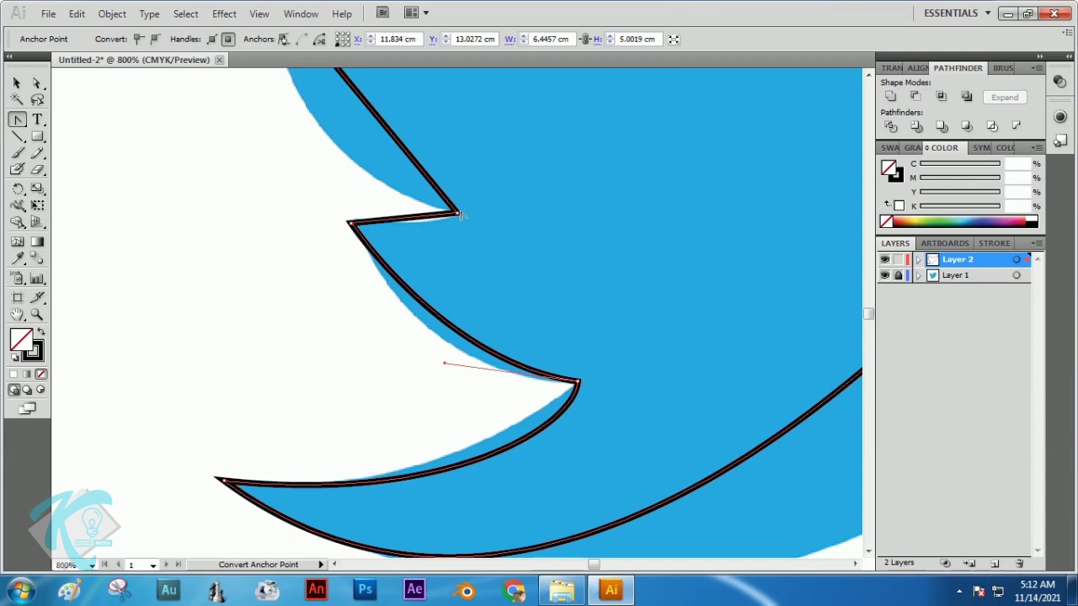
- Curve the path at the notch above the lowest feather to follow the middle feather's lower edge
left_click_drag(457, 213, 467, 259)
left_click_drag(473, 165, 327, 171)
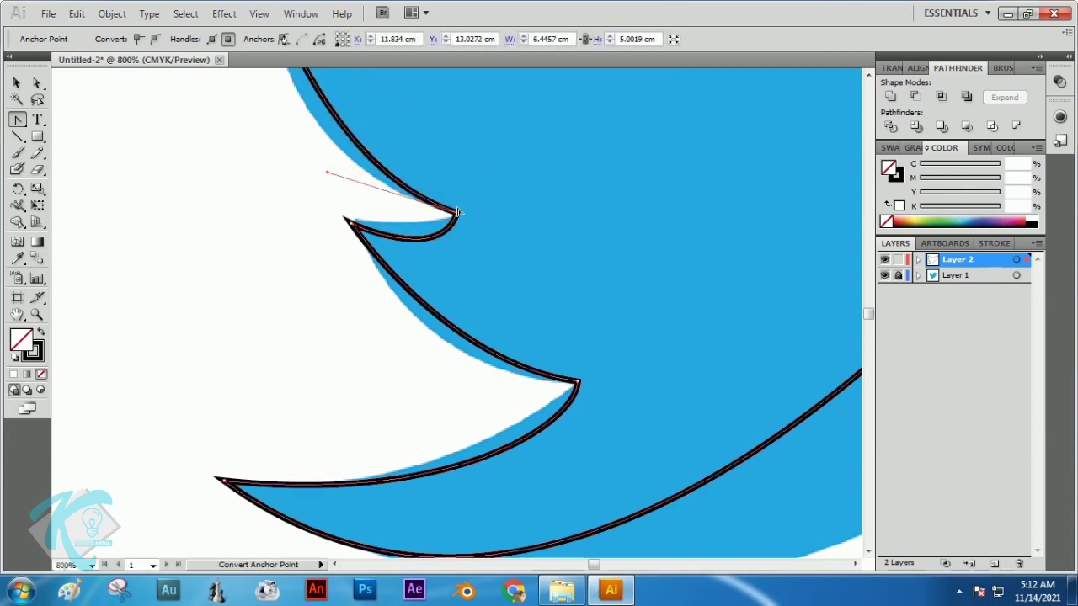
left_click(456, 212)
left_click_drag(455, 213, 325, 173)
- Curve the path at the middle feather's tip and move its anchor point onto the tip in the image
left_click_drag(488, 177, 429, 346)
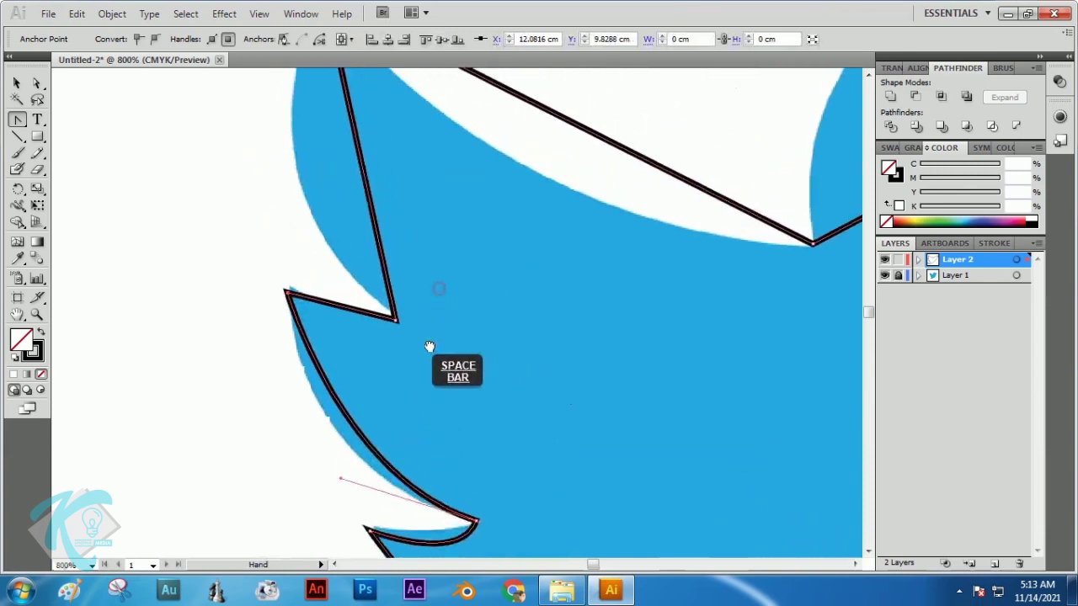
left_click_drag(288, 293, 305, 270)
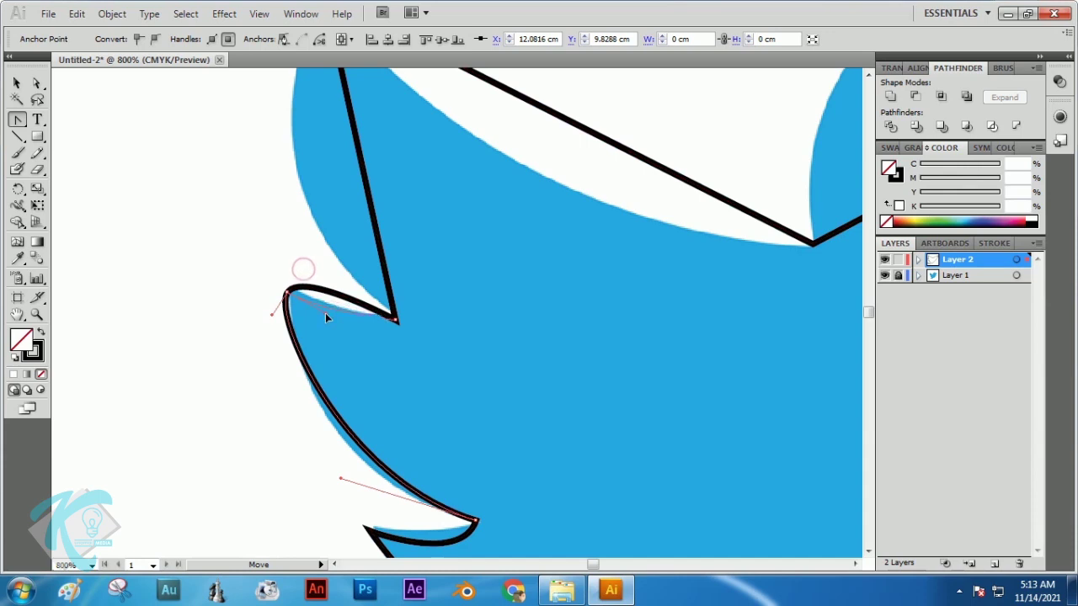
left_click(288, 292)
left_click(38, 84)
left_click_drag(292, 297, 289, 288)
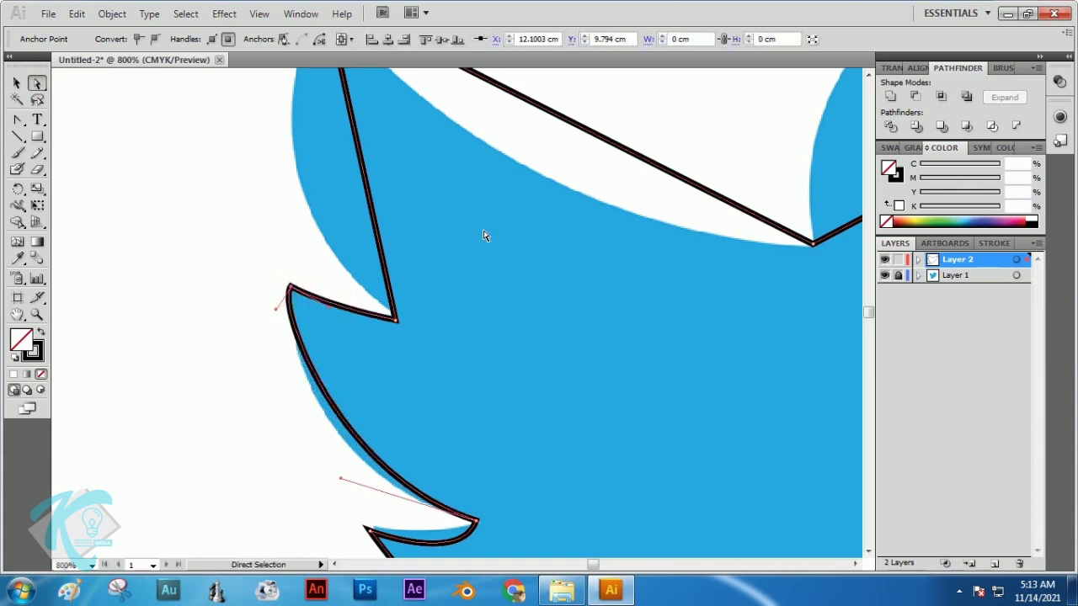
- Curve the path at the top wing tip with the Convert Anchor Point tool to follow the wing's edges
key("space")
left_click_drag(457, 166, 435, 385)
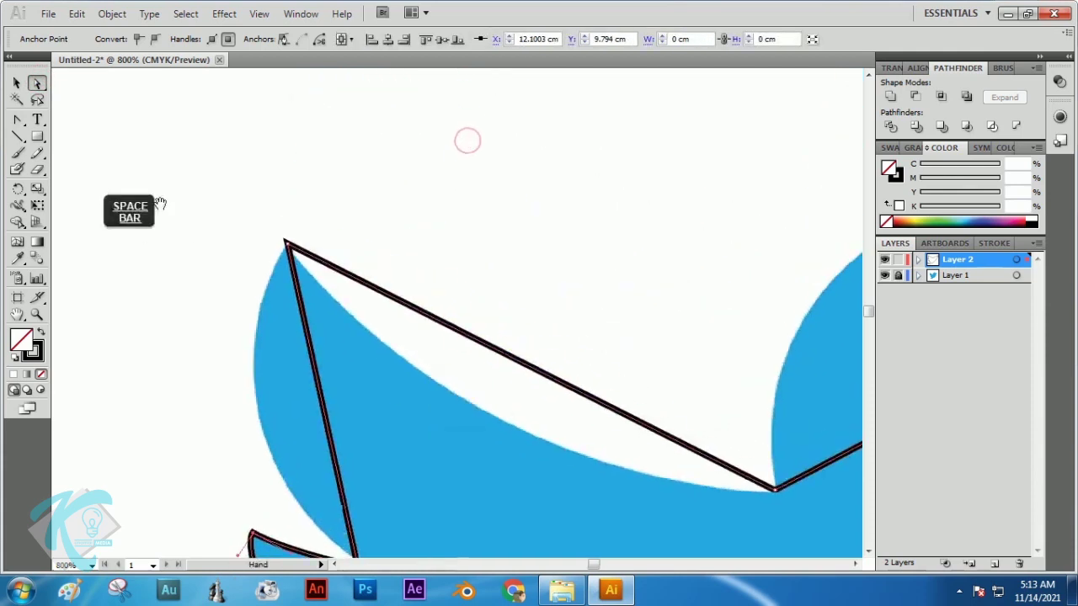
left_click(19, 122)
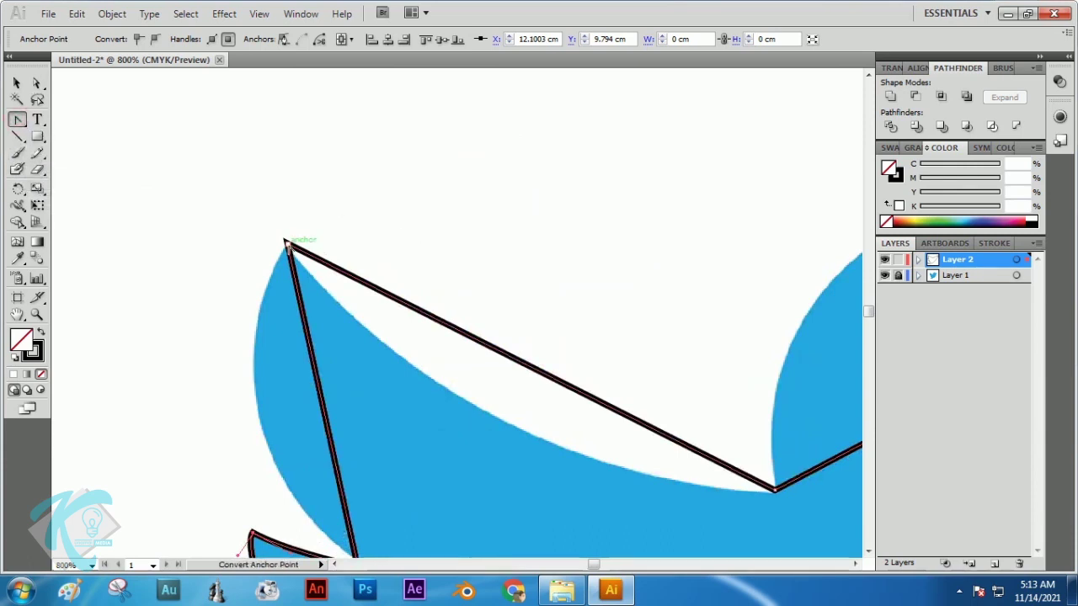
left_click_drag(293, 244, 345, 355)
- Curve the path at the neck notch and at the forehead anchor to round the back of the head
key("space")
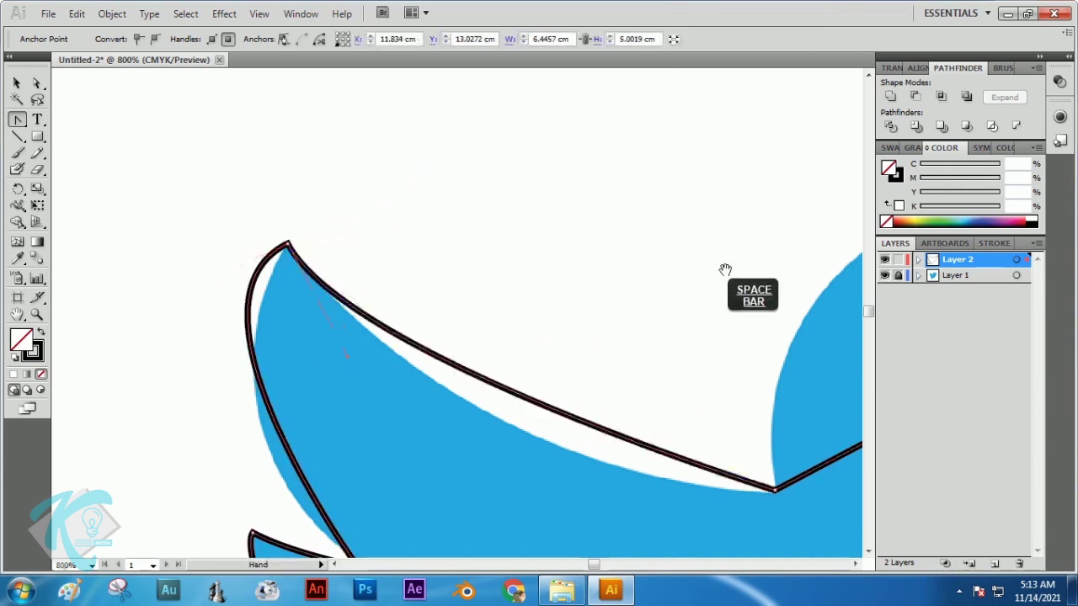
left_click_drag(725, 269, 291, 279)
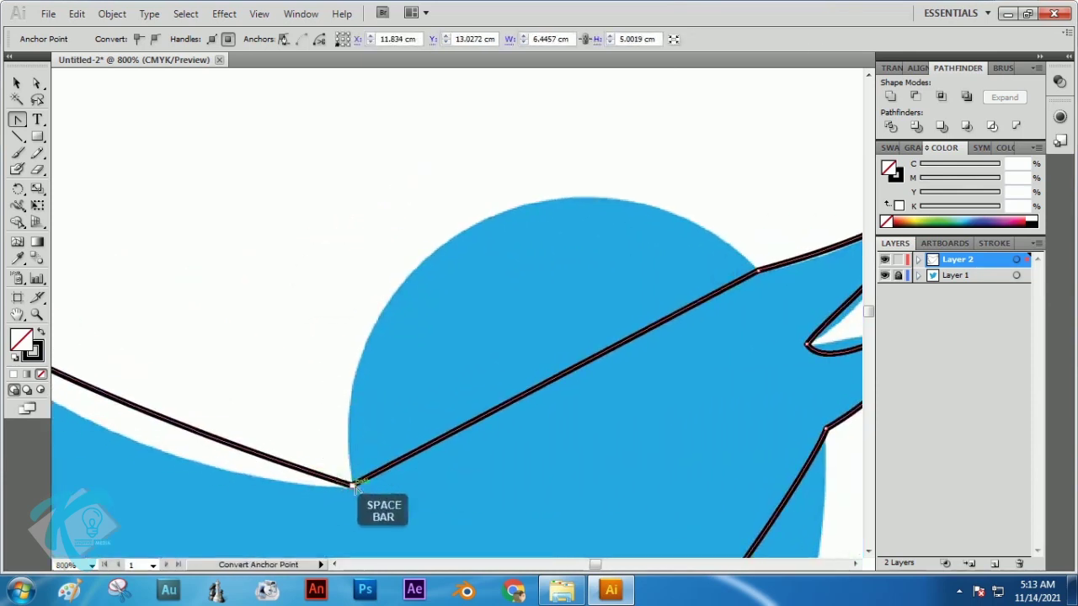
left_click_drag(352, 485, 337, 284)
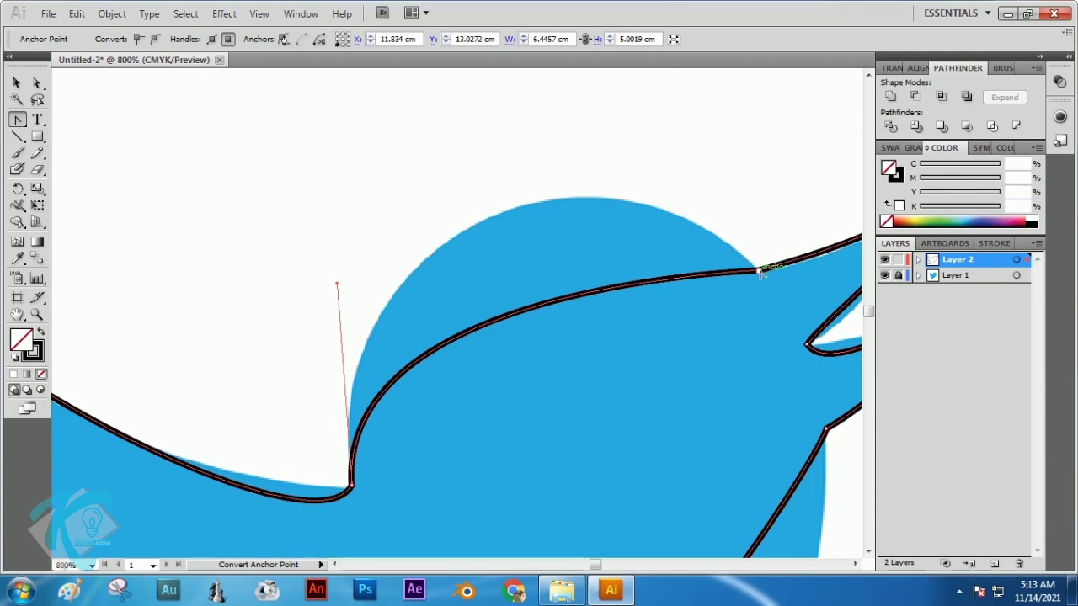
left_click_drag(760, 272, 806, 221)
left_click_drag(713, 325, 681, 207)
left_click_drag(804, 240, 524, 268)
left_click_drag(301, 312, 370, 287)
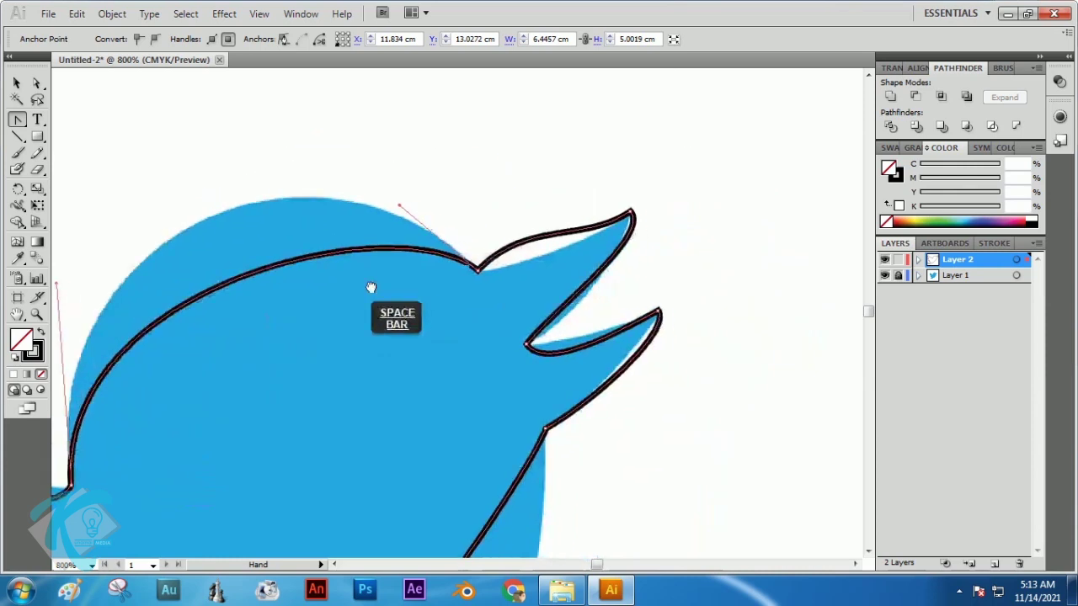
- Adjust the handles at the forehead and upper beak tip with Direct Selection to match the upper beak's edges
left_click(37, 84)
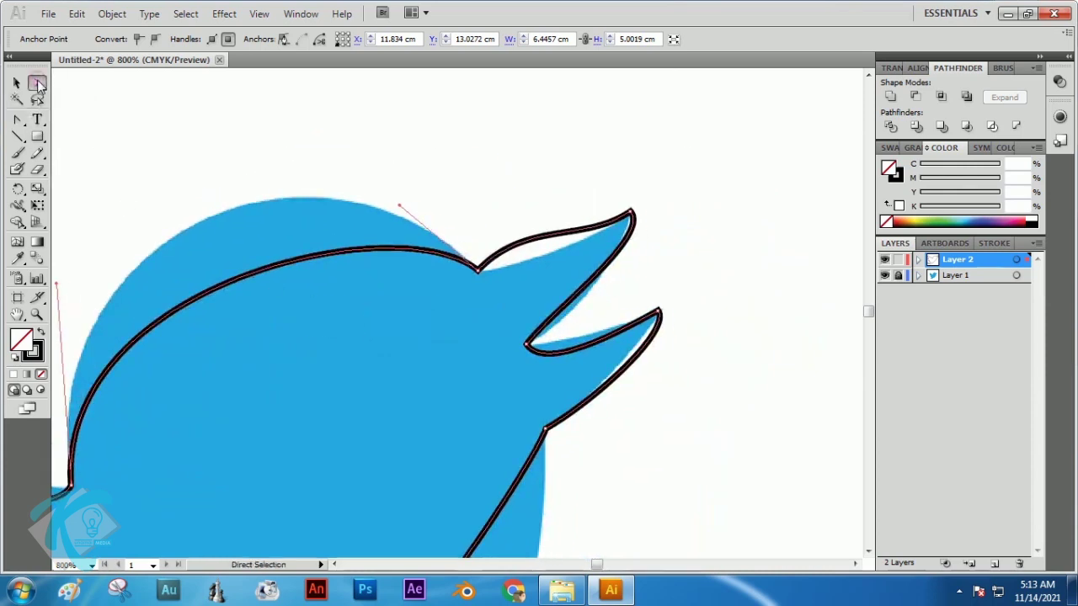
left_click_drag(484, 280, 539, 258)
left_click(631, 211)
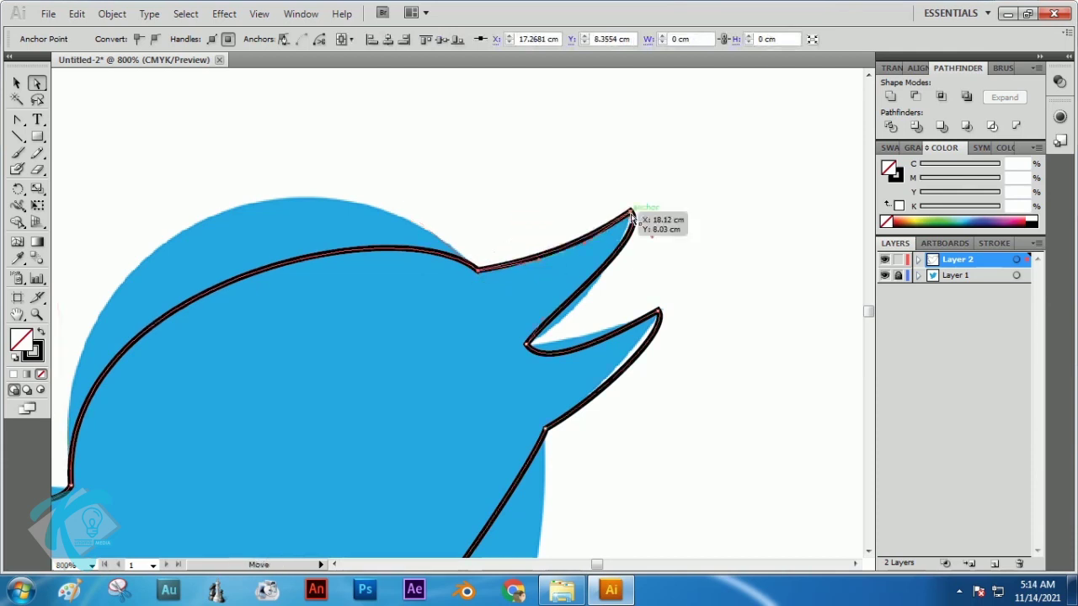
left_click_drag(652, 238, 629, 252)
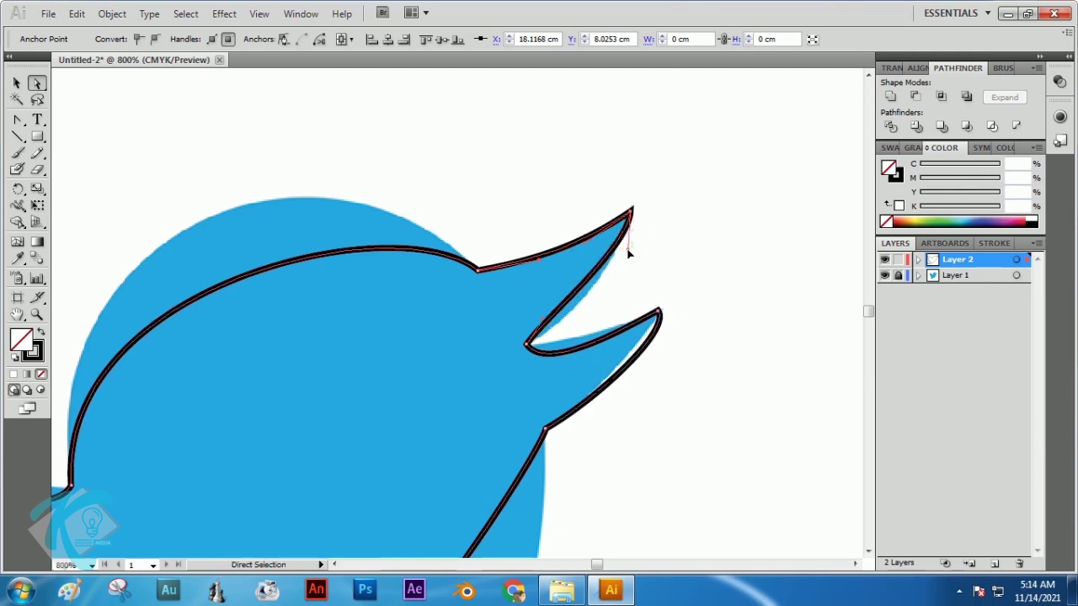
- Adjust the handles at the mouth notch and lower beak tip to sharpen both corners along the beak
left_click_drag(544, 339, 581, 315)
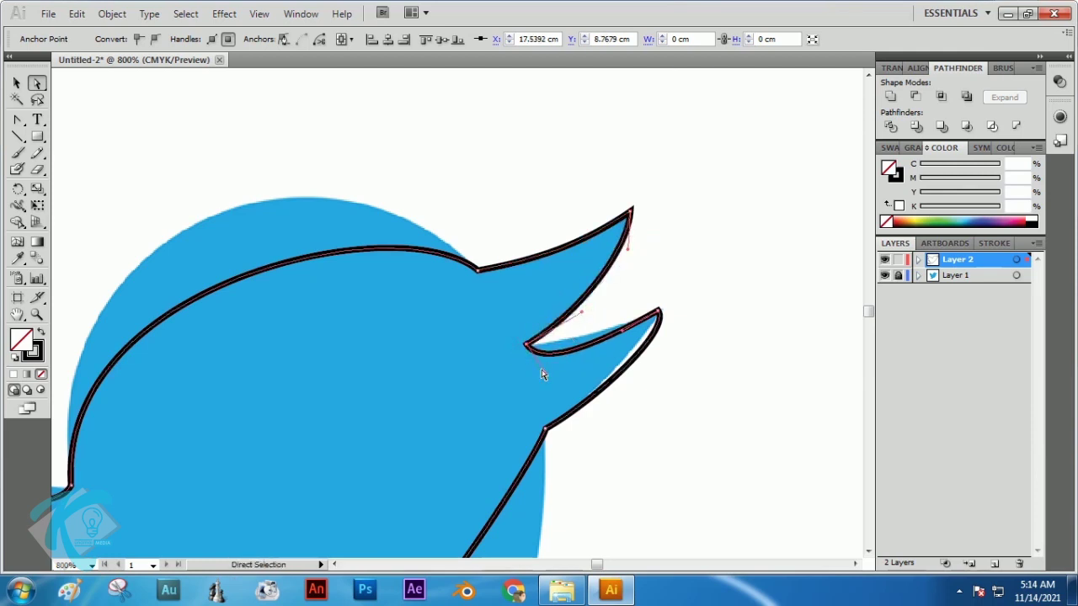
left_click_drag(541, 371, 564, 345)
left_click_drag(660, 311, 638, 354)
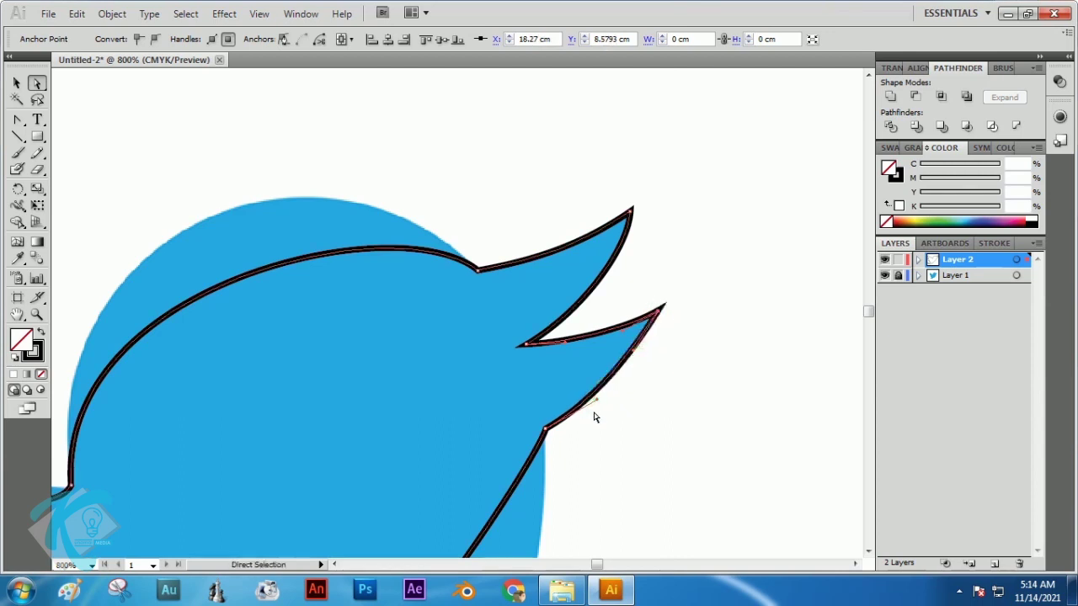
- Select the throat anchor and lengthen its downward handle so the path bulges along the breast
key("space")
left_click_drag(593, 442, 640, 270)
left_click_drag(540, 391, 597, 258)
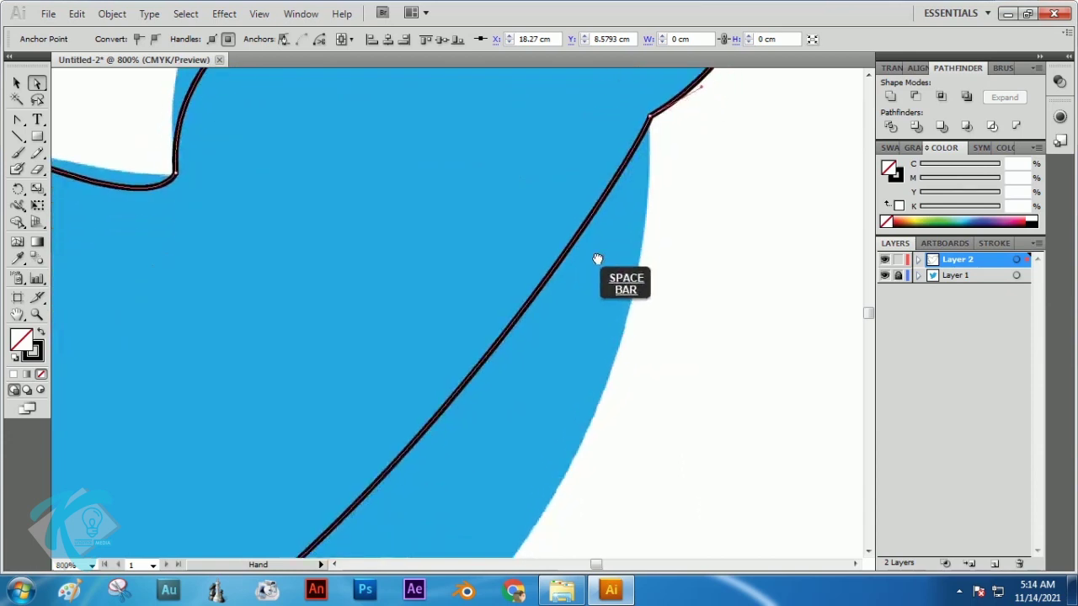
left_click(652, 119)
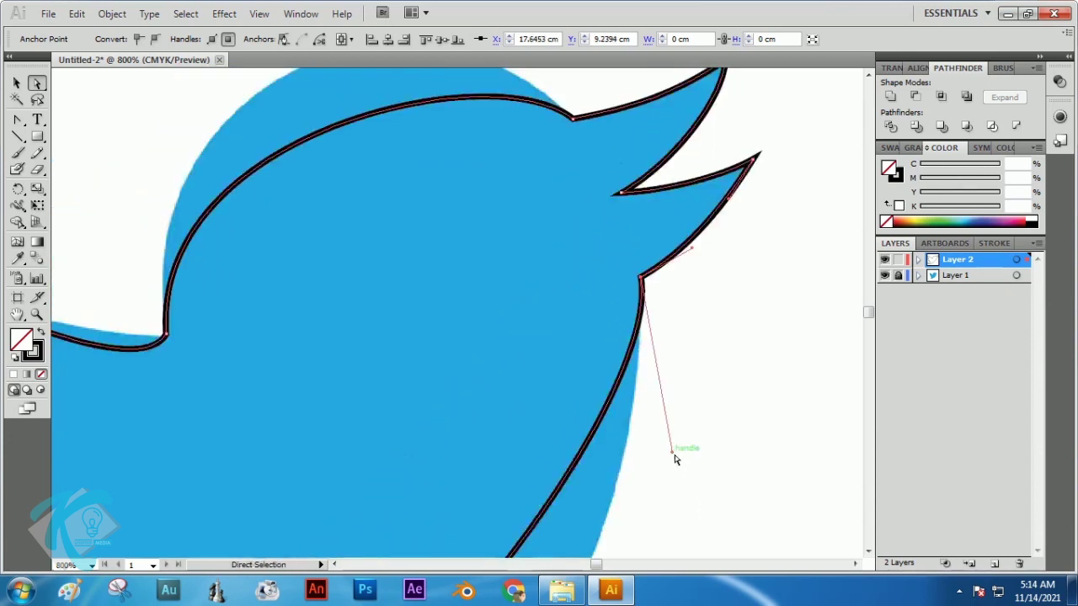
left_click_drag(672, 453, 684, 549)
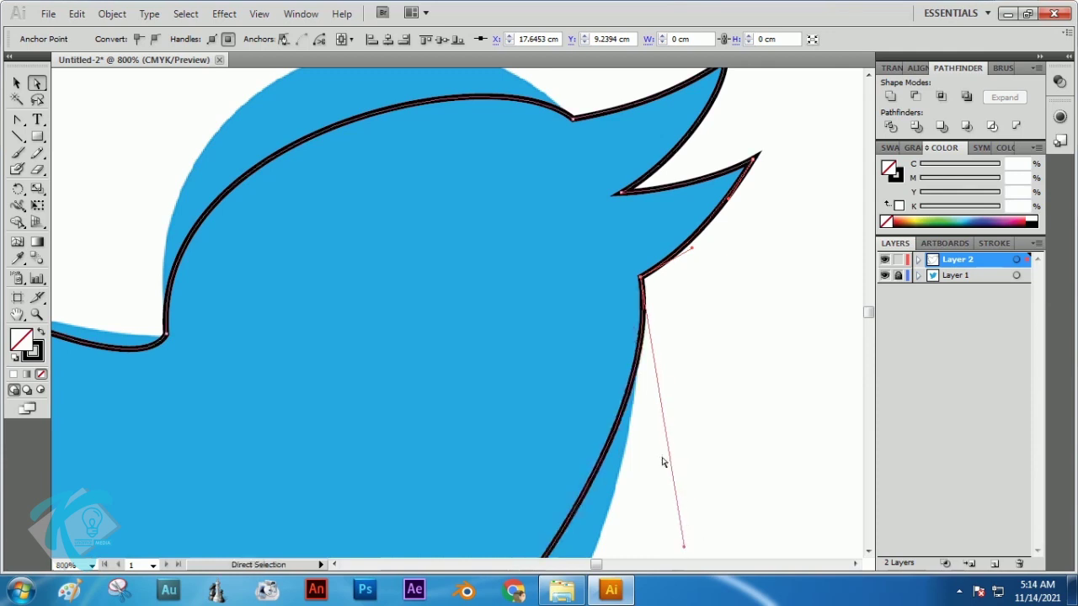
- Deselect the path and examine how the outline fits the belly, tail and feathers at 400% zoom
left_click(504, 426)
key("space")
left_click_drag(570, 354, 624, 238)
left_click_drag(458, 370, 622, 177)
left_click_drag(457, 371, 459, 287)
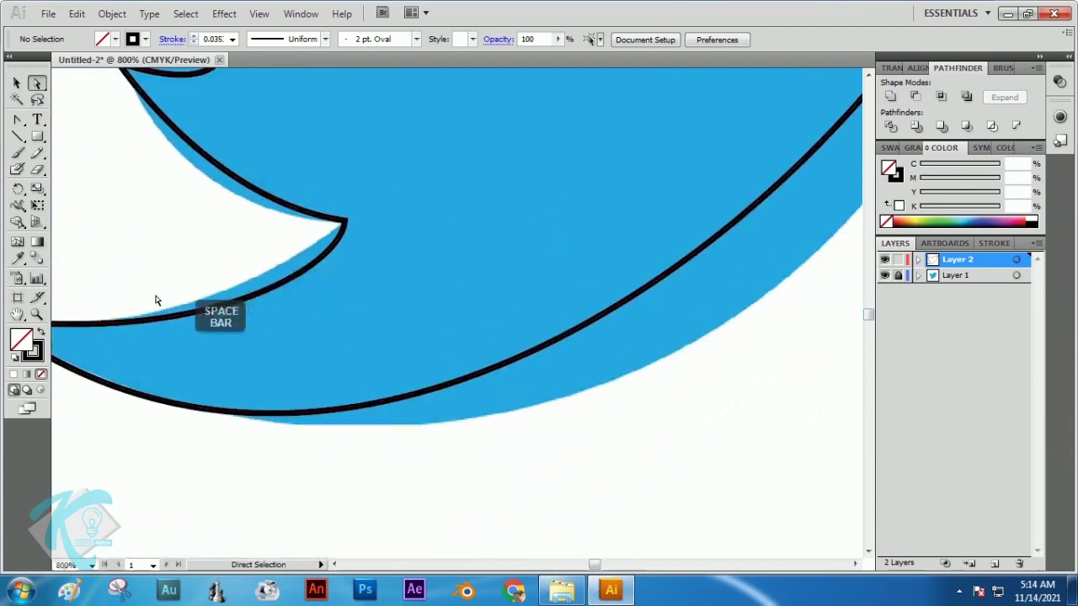
left_click(37, 318)
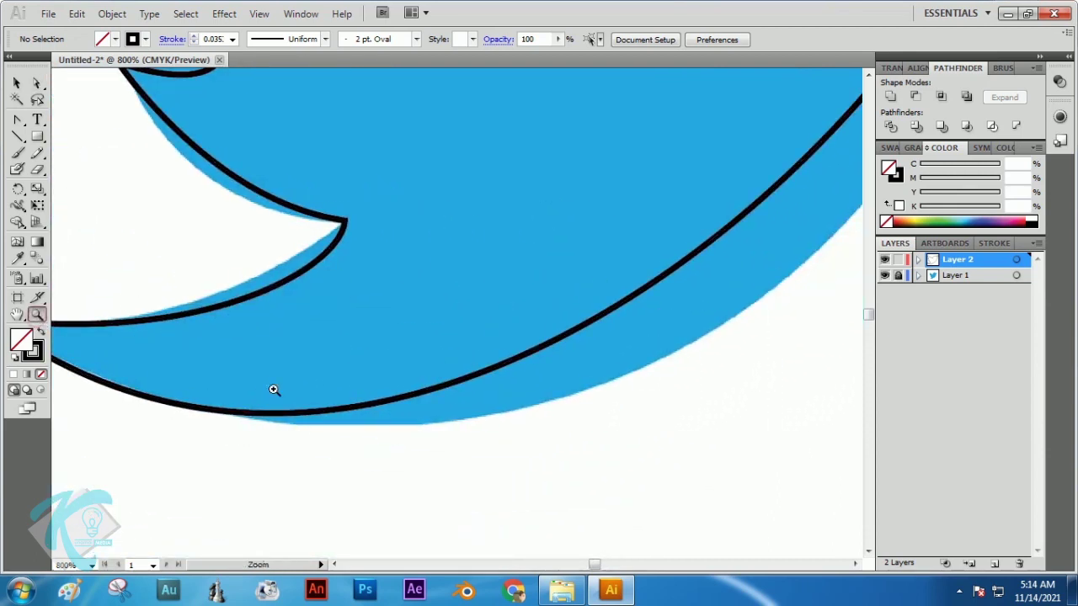
left_click(580, 224, "alt")
left_click(583, 229, "alt")
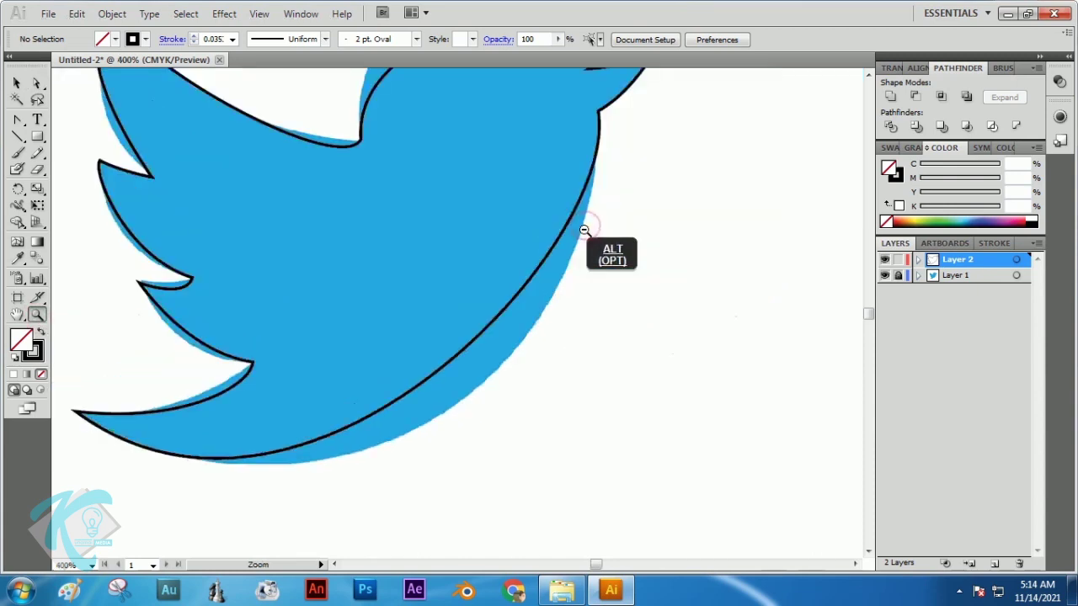
- Lengthen the tail tip's lower handle and refine the throat handle with Direct Selection to fit the belly curve to the image
key("space")
left_click_drag(319, 246, 418, 294)
left_click(38, 83)
left_click(279, 513)
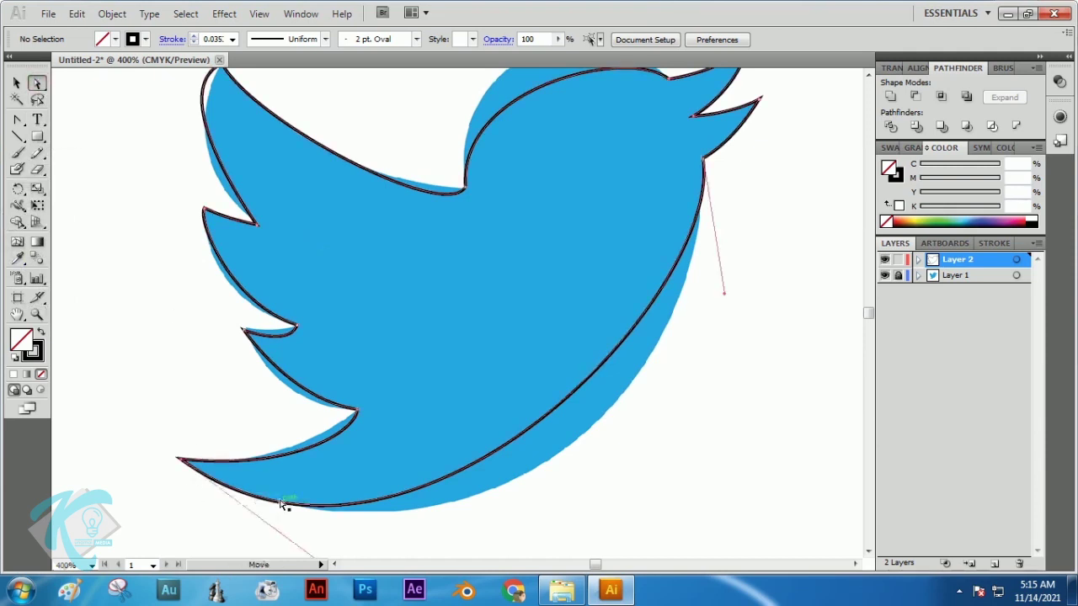
left_click(179, 461)
left_click_drag(487, 512, 460, 405)
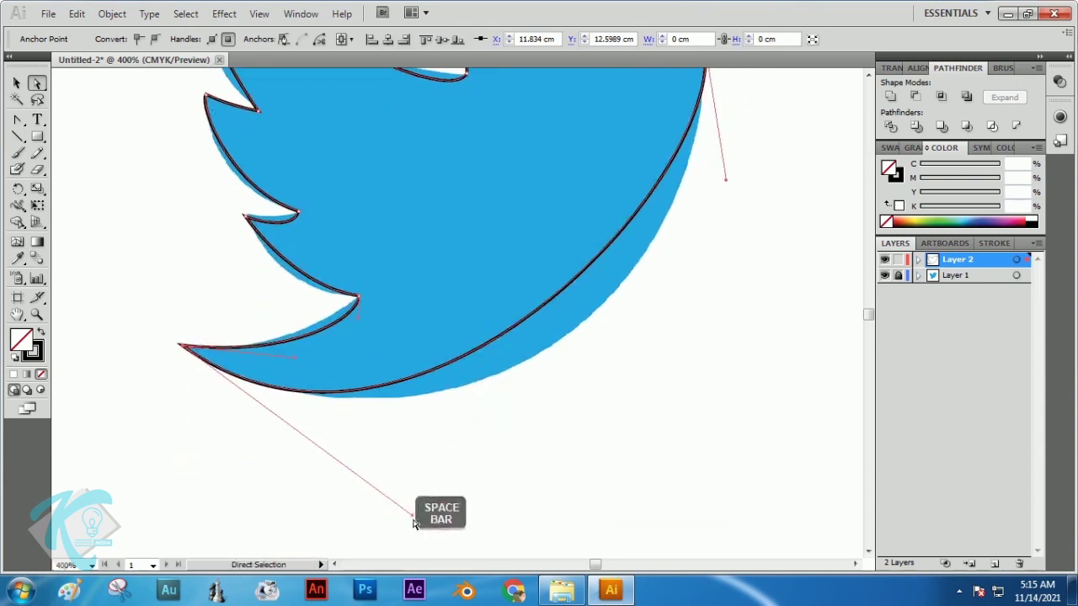
left_click_drag(413, 515, 528, 532)
left_click_drag(728, 186, 725, 202)
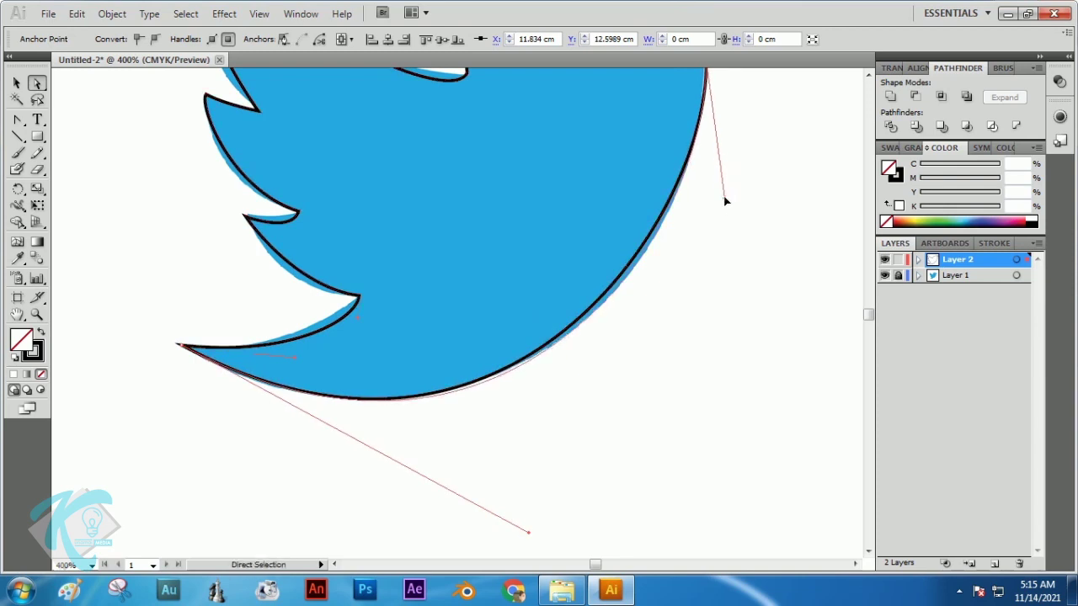
key("space")
left_click_drag(499, 176, 568, 137)
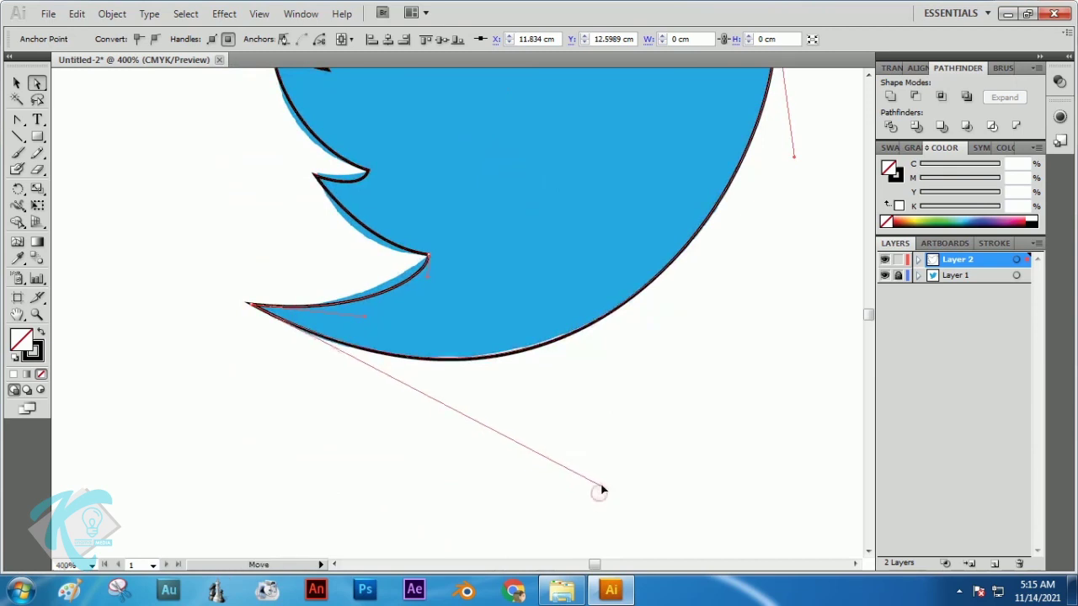
- Adjust the handles at the tail notch and tail tip so the path follows the tail's upper edge
key("space")
left_click_drag(610, 238, 595, 401)
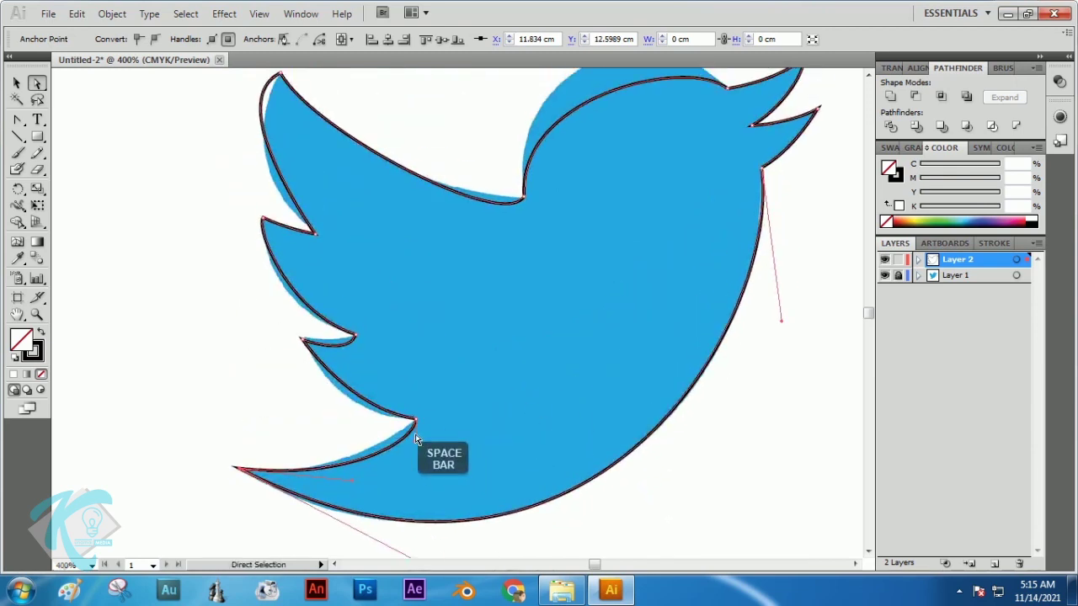
left_click(37, 314)
left_click(372, 431)
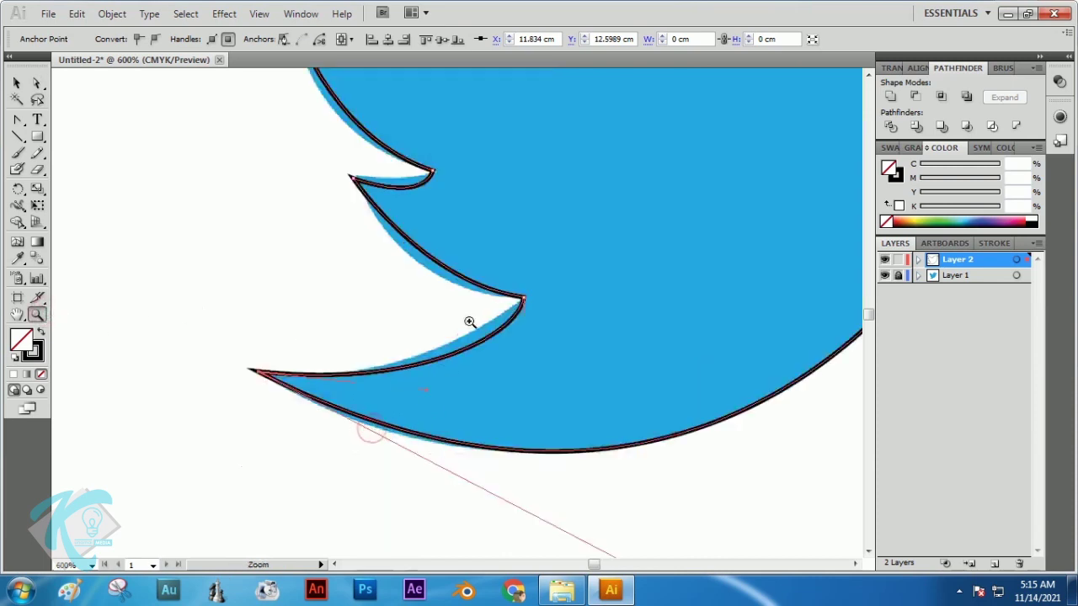
left_click(38, 82)
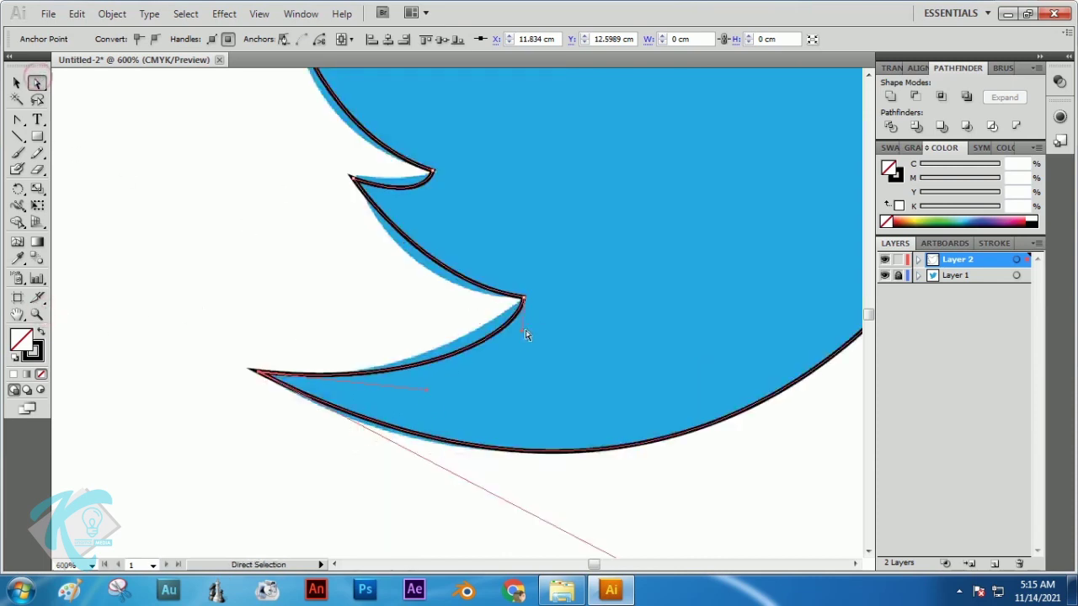
left_click_drag(522, 336, 502, 313)
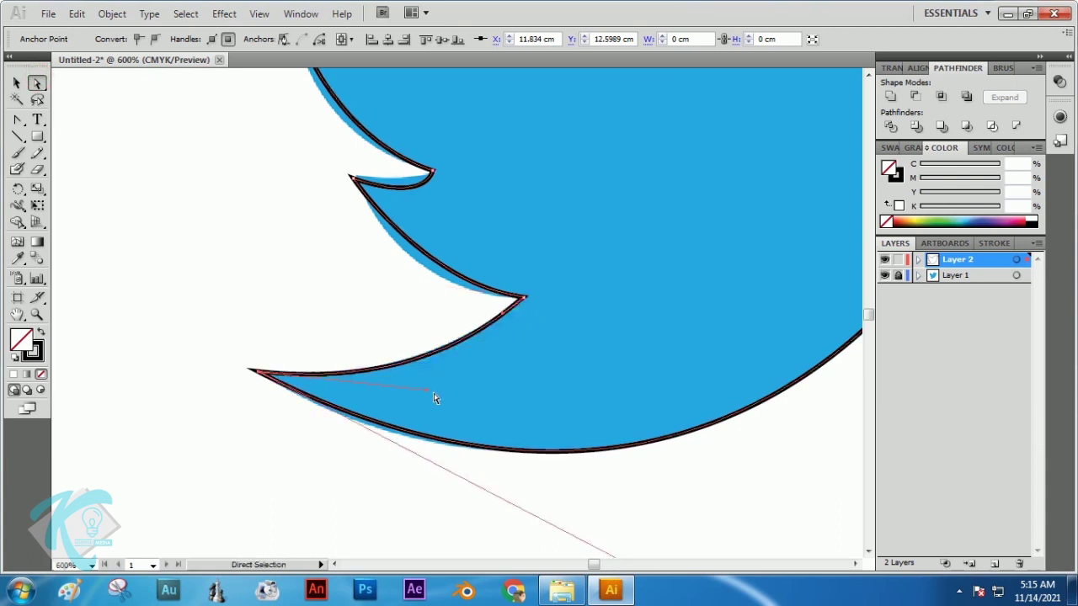
left_click_drag(424, 394, 412, 392)
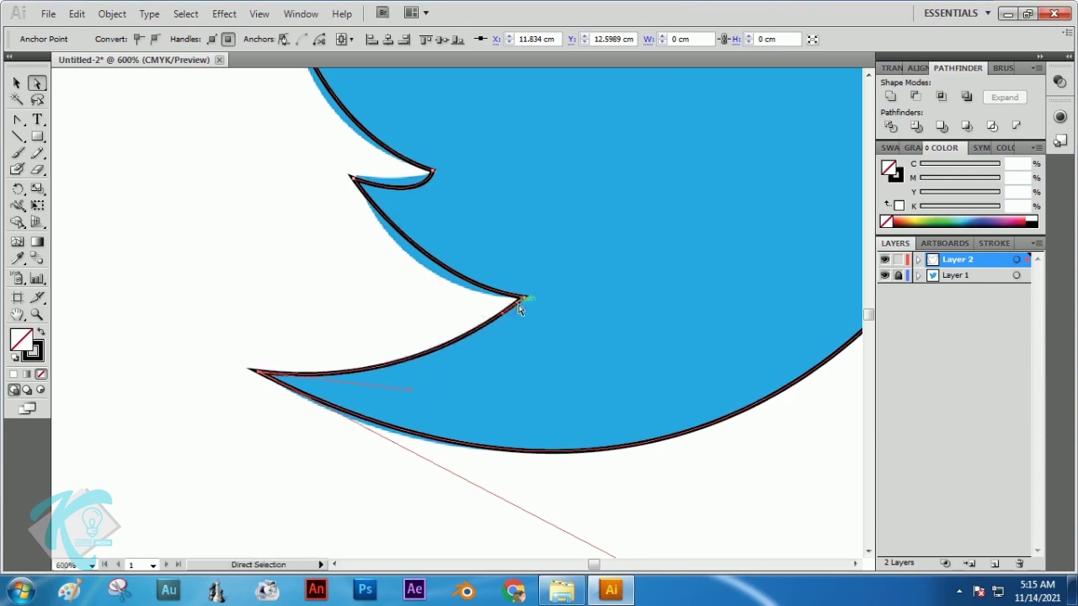
- Adjust the handles along the lower and middle feathers so their curves match the image edges
left_click_drag(519, 306, 412, 300)
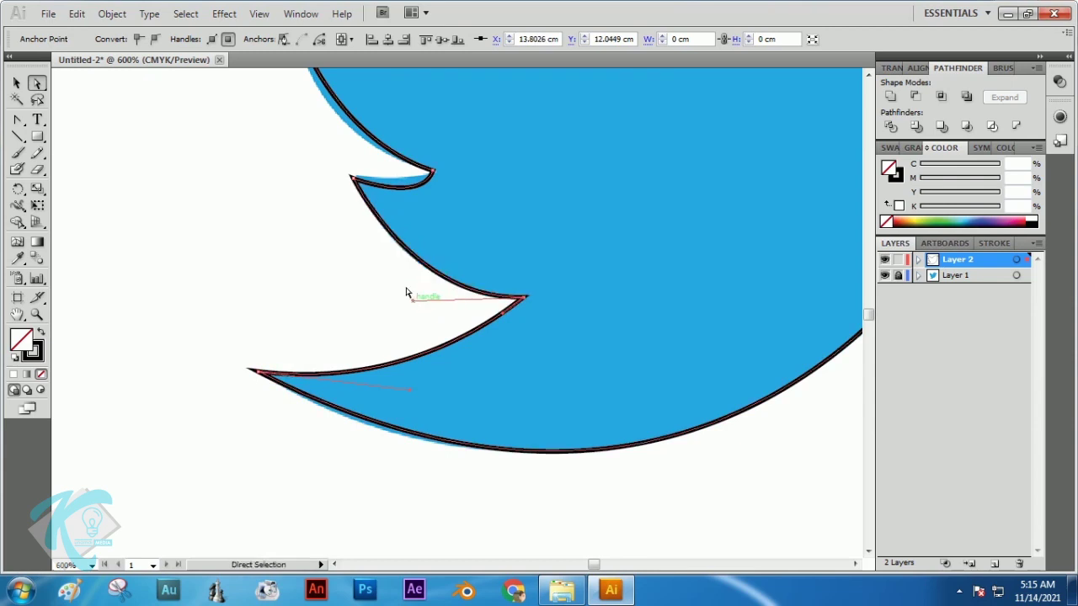
left_click(352, 178)
left_click_drag(422, 203, 506, 370)
left_click(510, 374)
left_click_drag(408, 342, 379, 331)
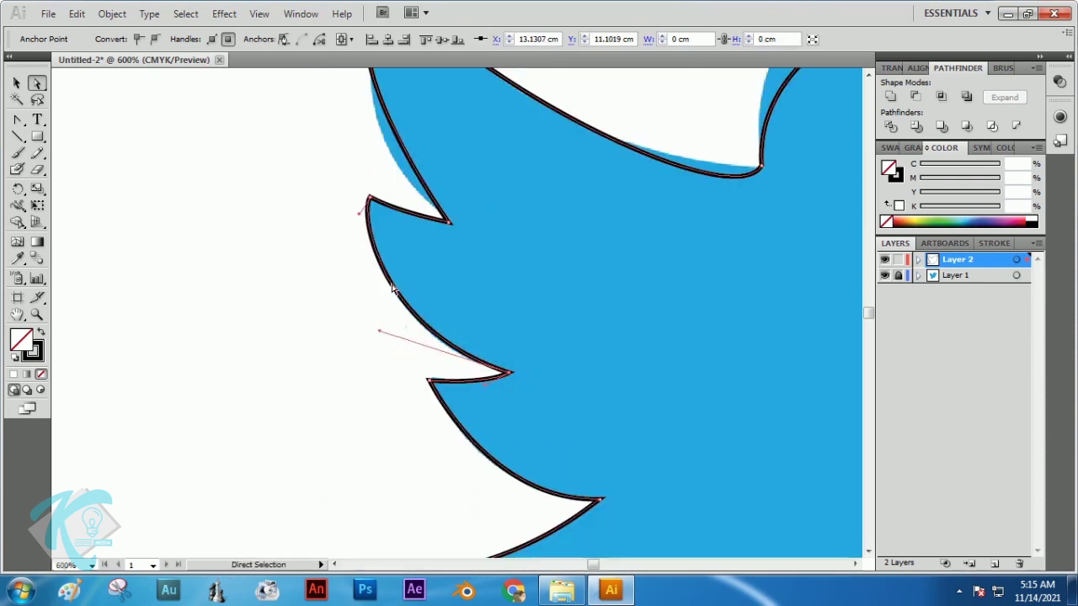
left_click_drag(360, 214, 369, 224)
- Shorten the wing tip's outer handle to draw the curve closer to the top feather's outer edge
left_click_drag(489, 172, 531, 311)
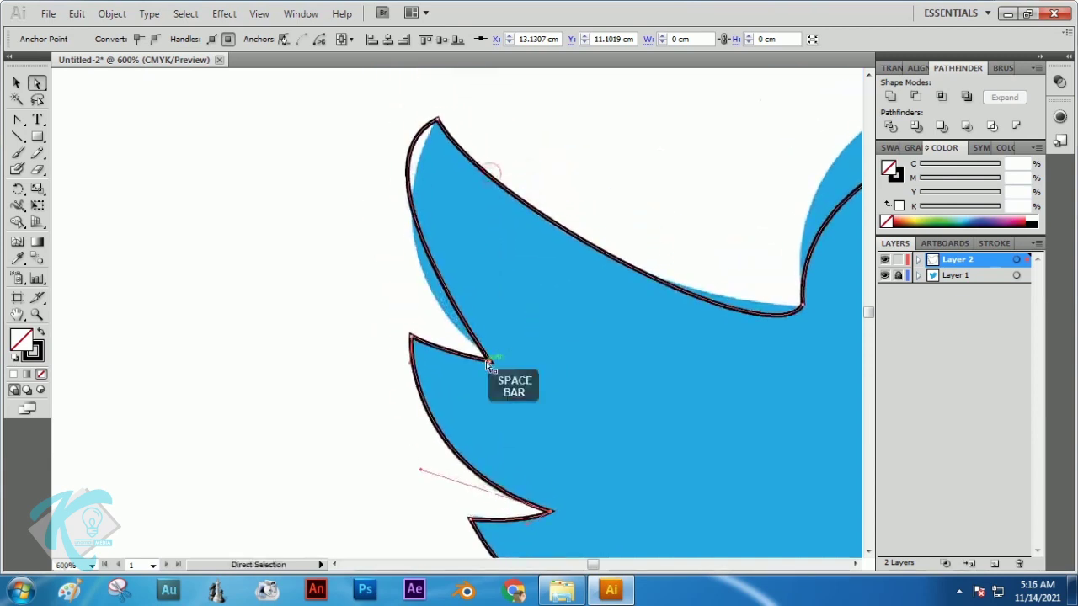
left_click(498, 367)
left_click(492, 362)
left_click_drag(347, 160, 376, 207)
left_click(491, 362)
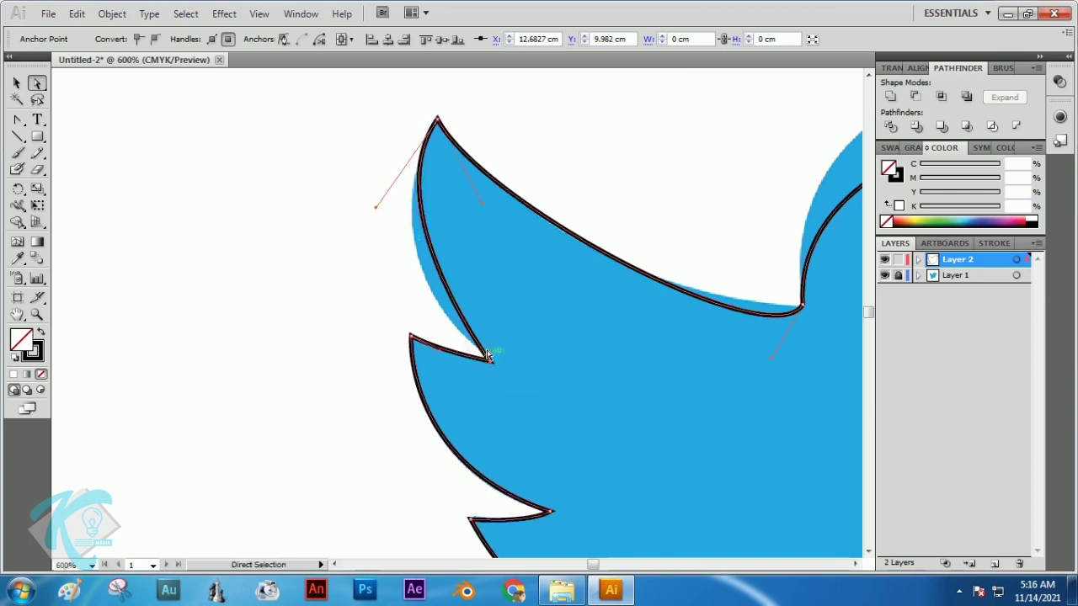
- Pull handles from the notch below the top feather with Convert Anchor Point, fitting the lower one to the middle feather's upper edge
left_click(20, 121)
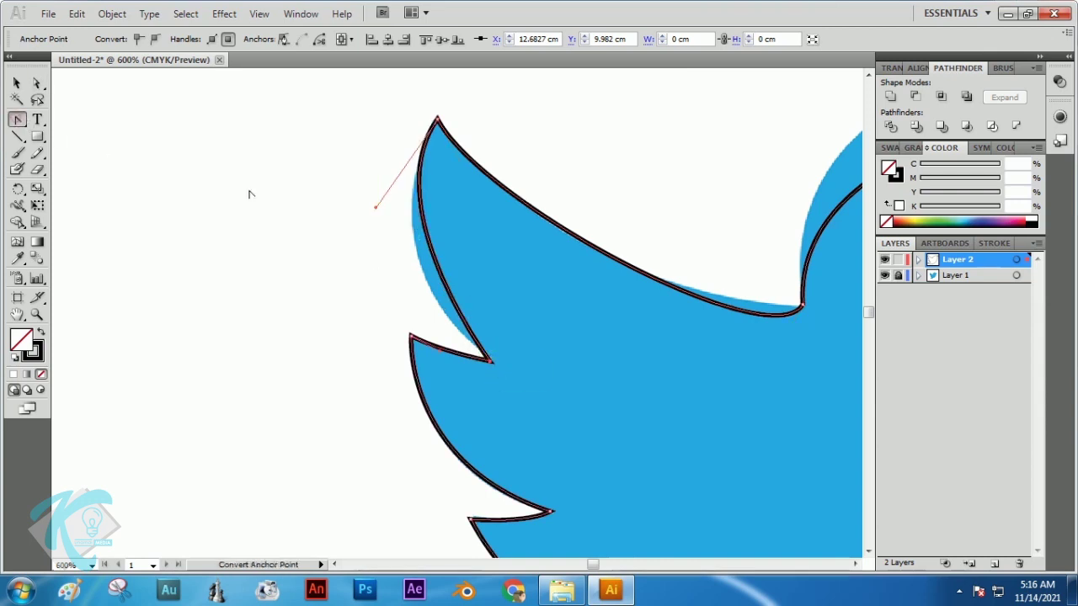
left_click_drag(491, 363, 506, 329)
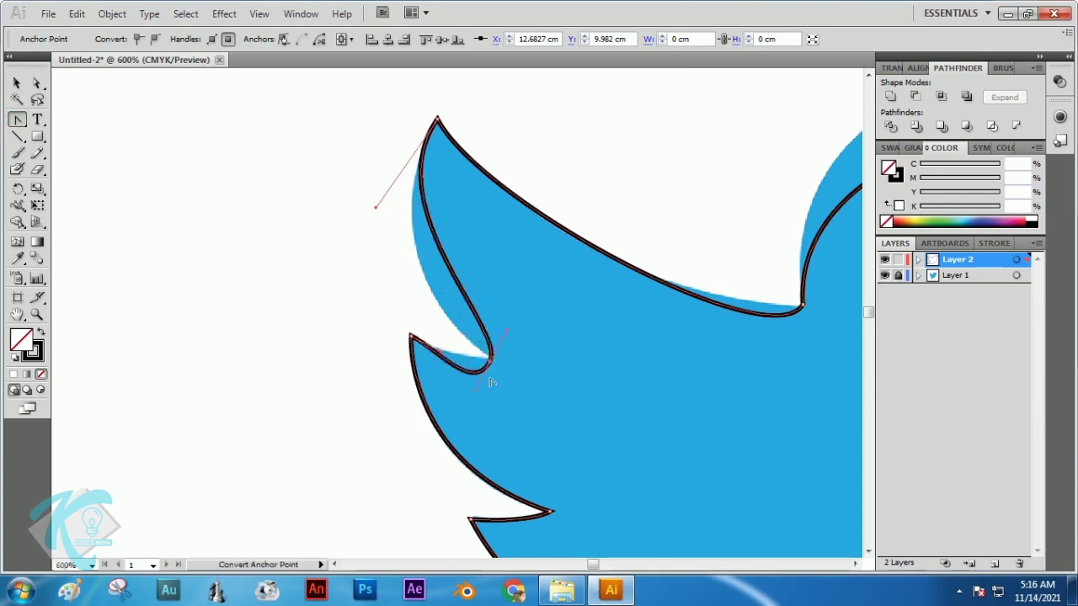
left_click_drag(473, 394, 457, 355)
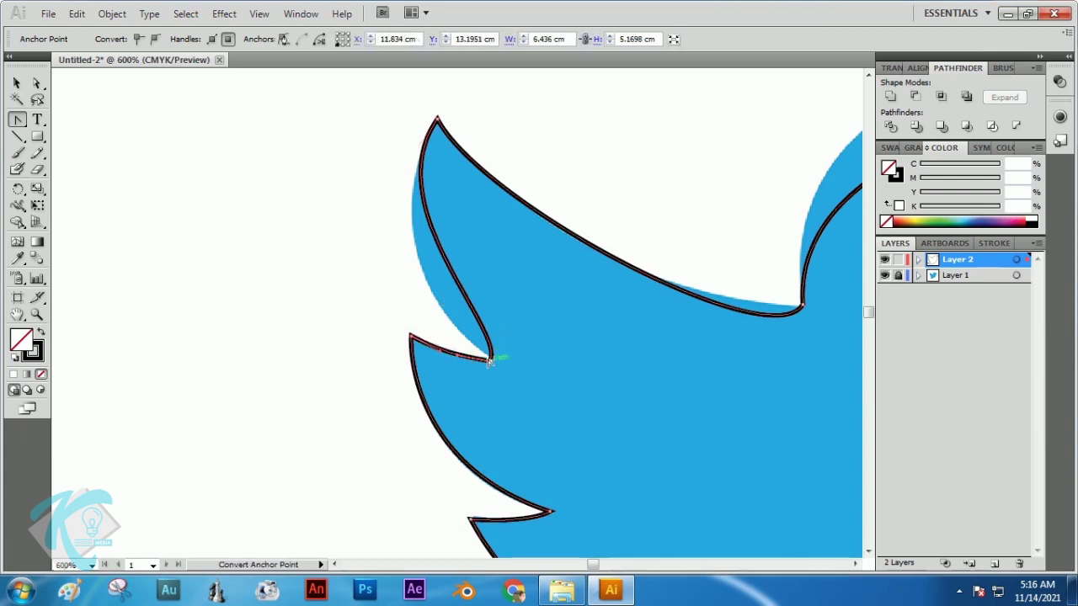
- Adjust the notch's upper handle and the wing tip's outer handle with Direct Selection to fit the top feather's outer edge
left_click(38, 84)
left_click(489, 360)
mouse_move(508, 332)
left_mouse_down()
mouse_move(457, 289)
mouse_move(414, 289)
mouse_move(431, 315)
left_mouse_up()
left_click_drag(376, 208, 381, 201)
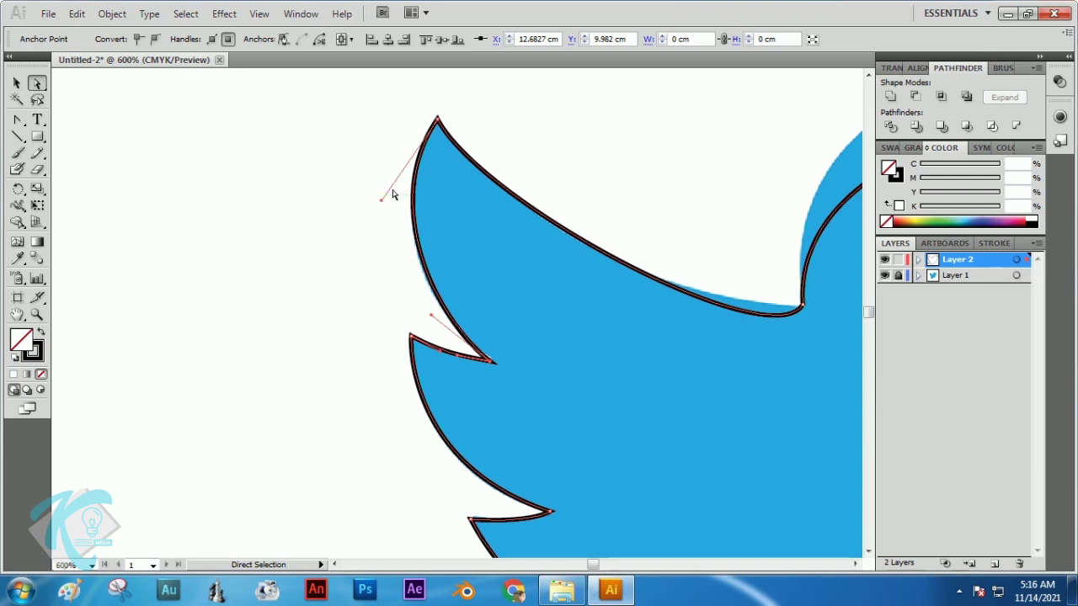
- Adjust the handles at the nape corner and wing tip so the path follows the wing's upper edge
key("space")
left_click_drag(785, 310, 648, 312)
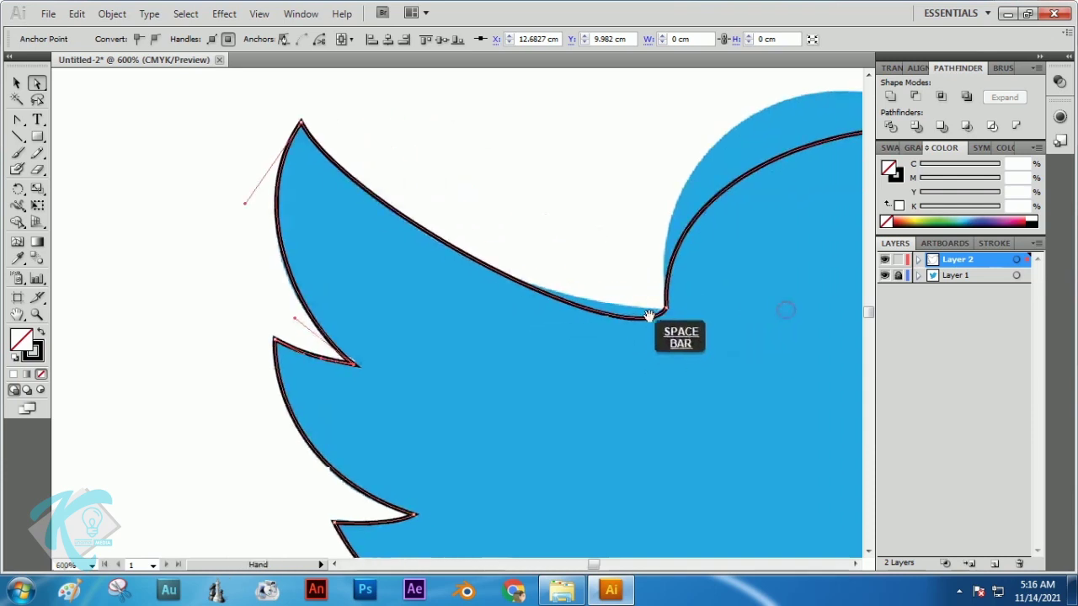
left_click(666, 308)
left_click_drag(633, 359, 552, 303)
left_click_drag(537, 312, 530, 313)
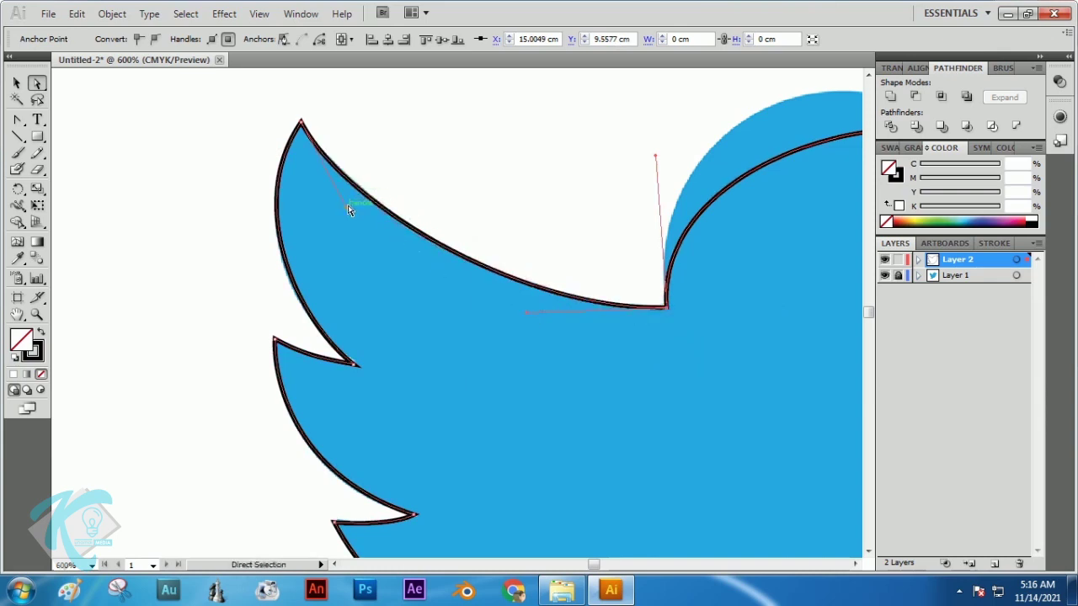
left_click_drag(345, 205, 349, 198)
- Lengthen and fine-tune the nape and forehead handles so the path matches the rounded top of the head
key("space")
left_click_drag(763, 206, 525, 297)
left_click_drag(415, 252, 397, 166)
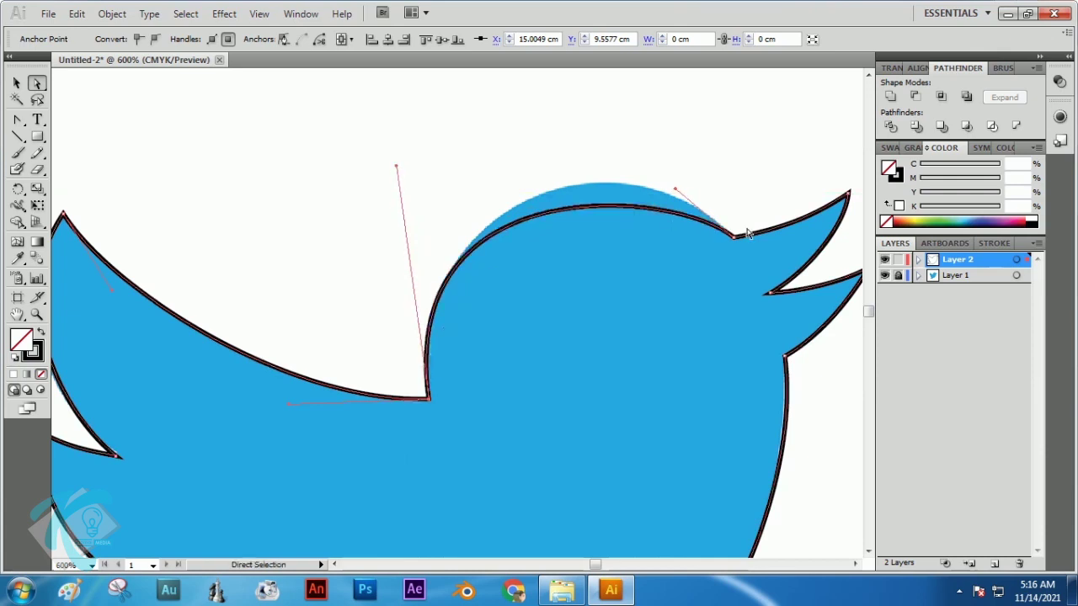
left_click_drag(677, 187, 645, 138)
left_click_drag(397, 167, 401, 183)
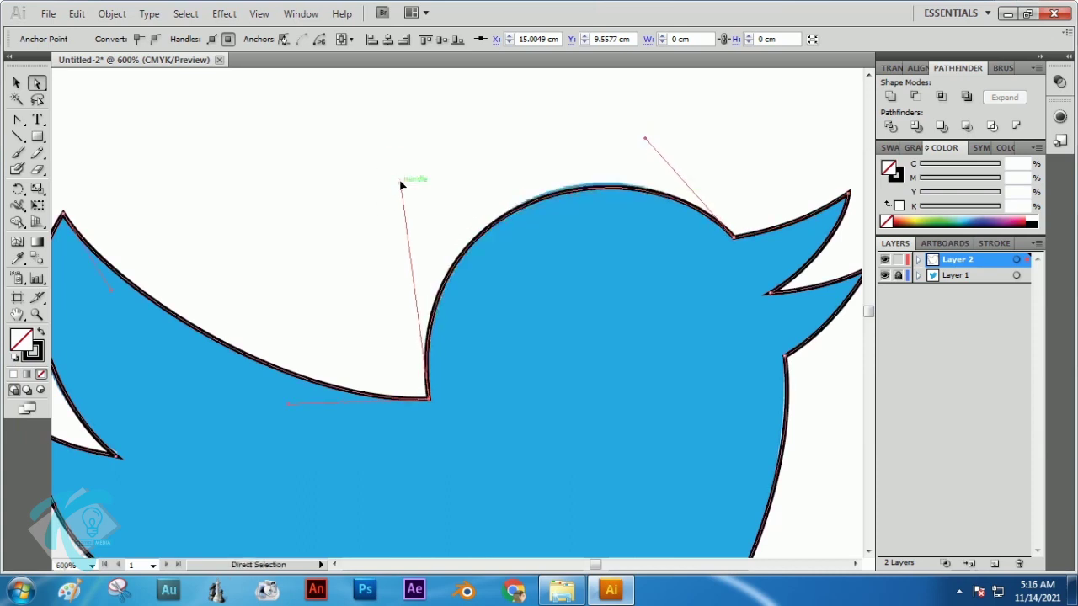
left_click_drag(645, 140, 641, 130)
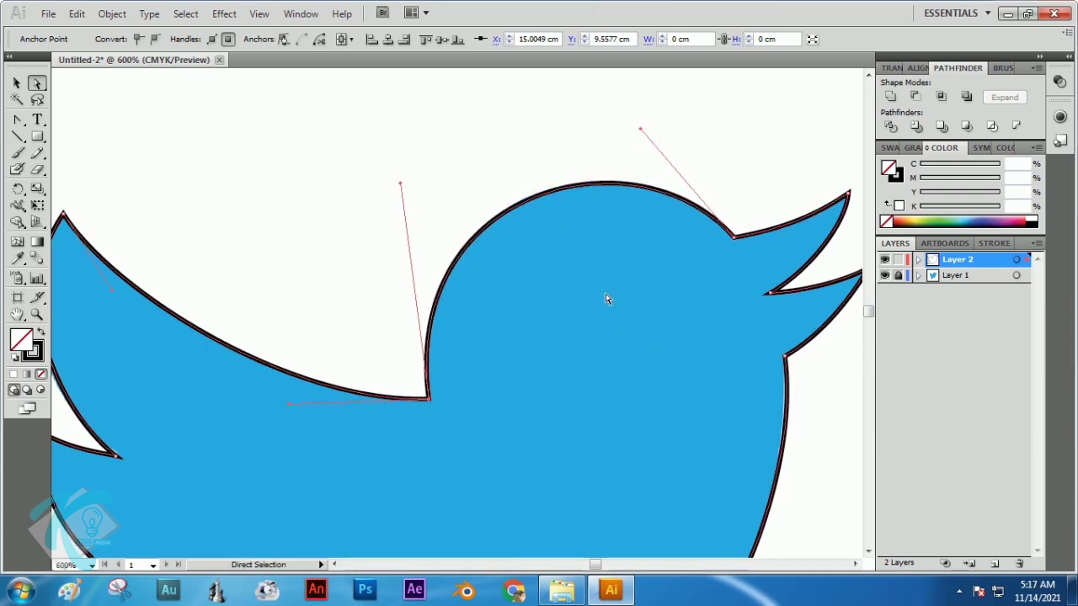
- Select the finished bird outline and use the Eyedropper to apply the blue from the traced image
key("ctrl+0")
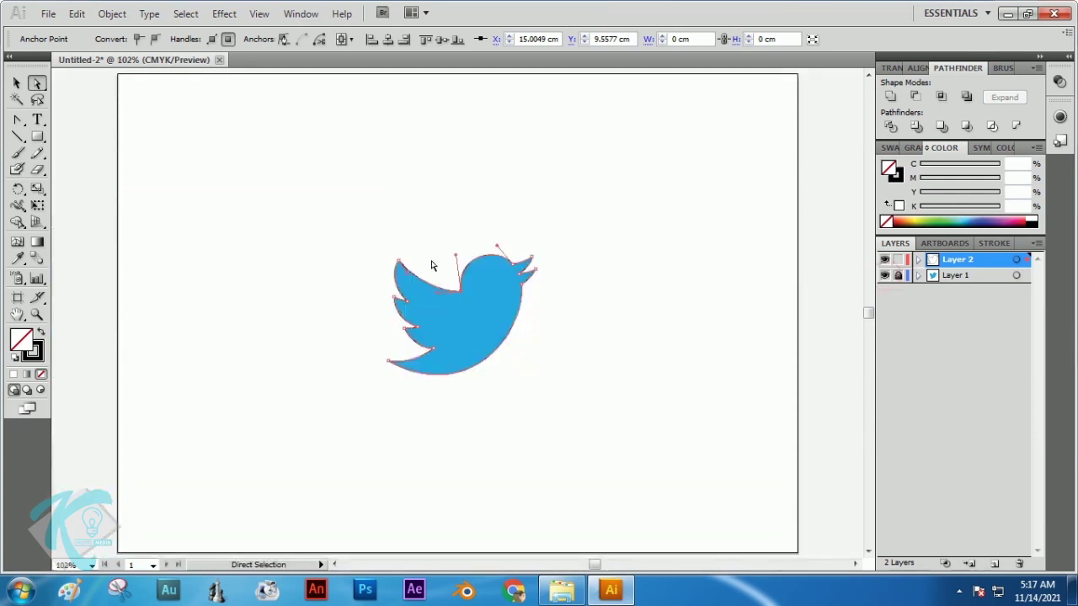
left_click(16, 84)
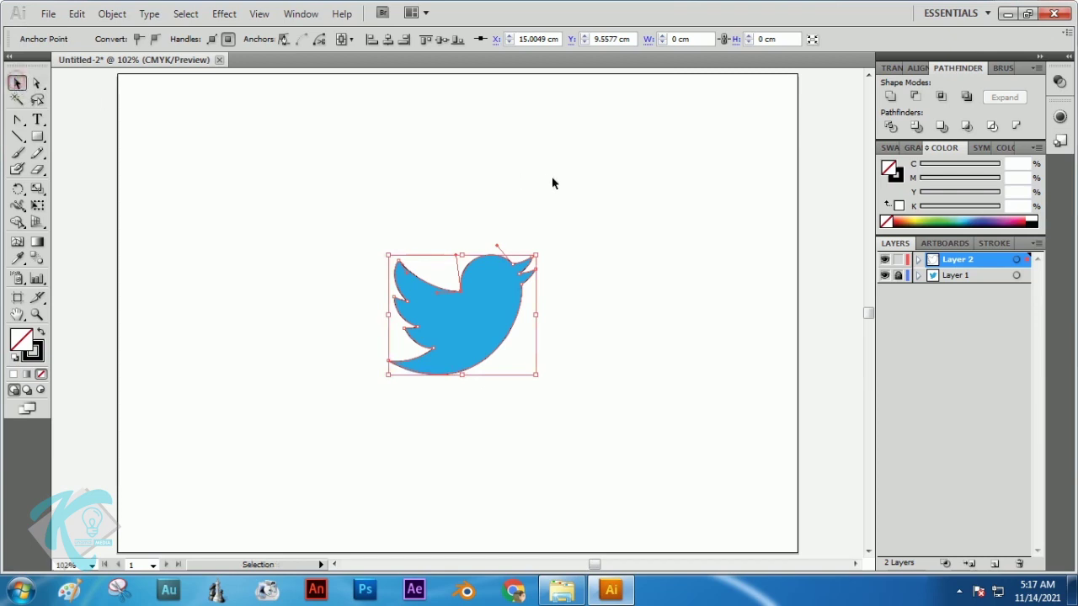
left_click(576, 182)
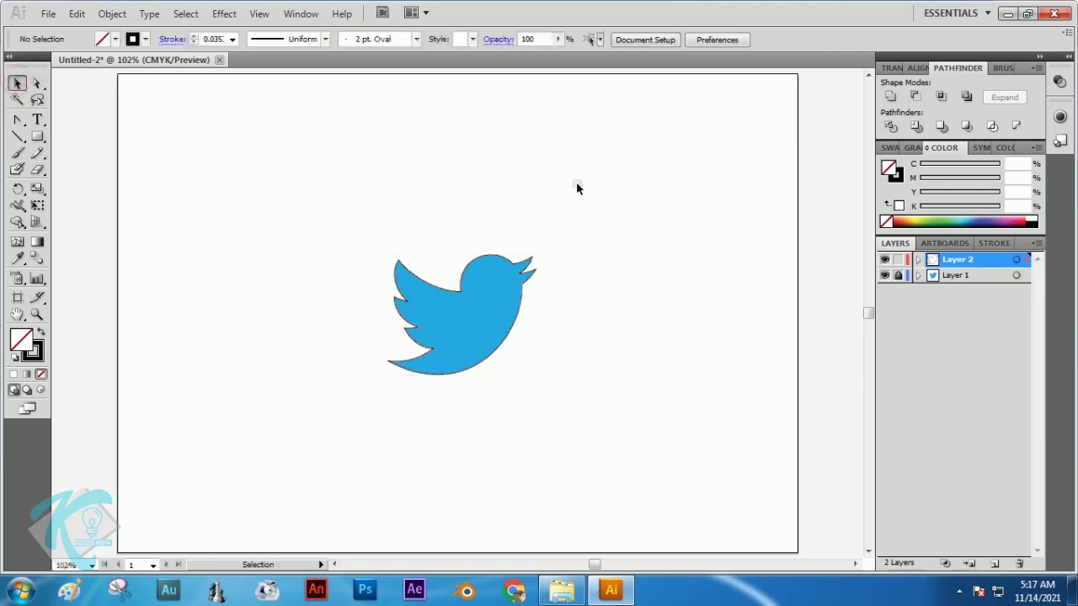
left_click(497, 262)
left_click(17, 260)
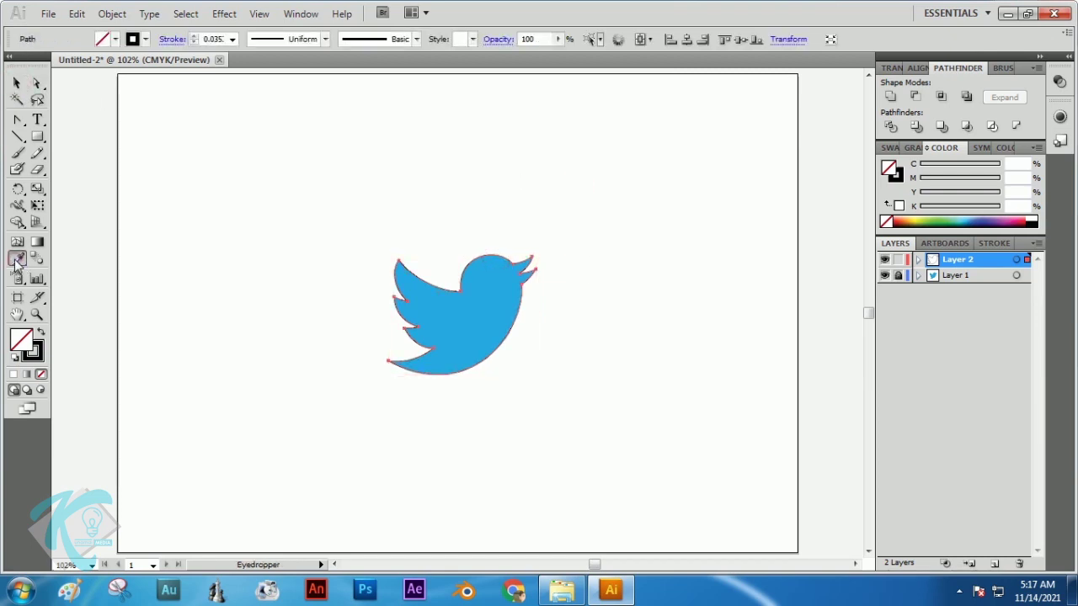
left_click(470, 314)
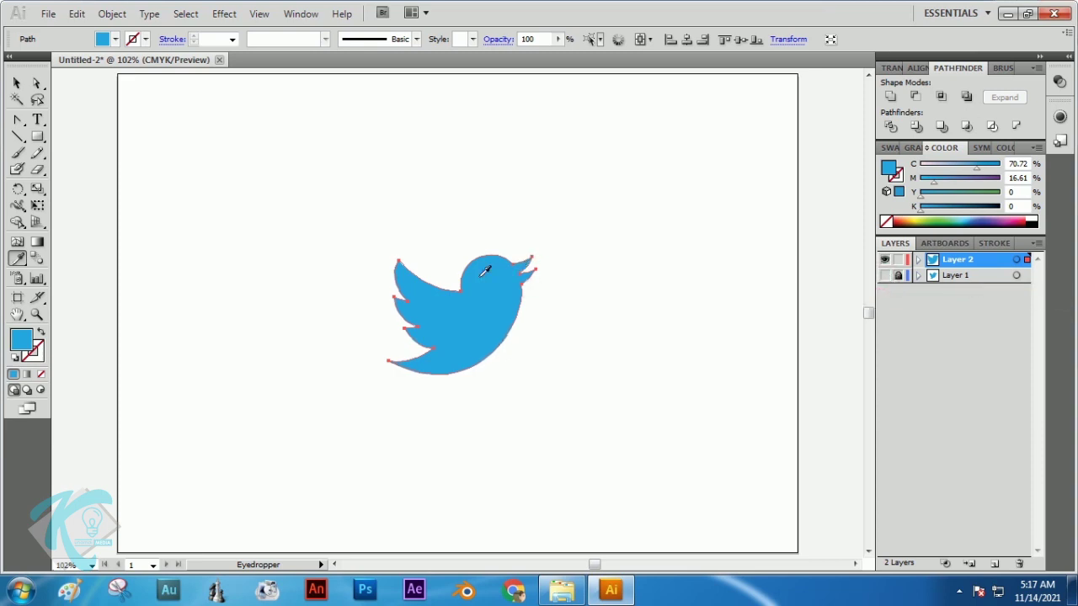
- Delete Layer 1 with the reference image and deselect the bird
left_click(17, 84)
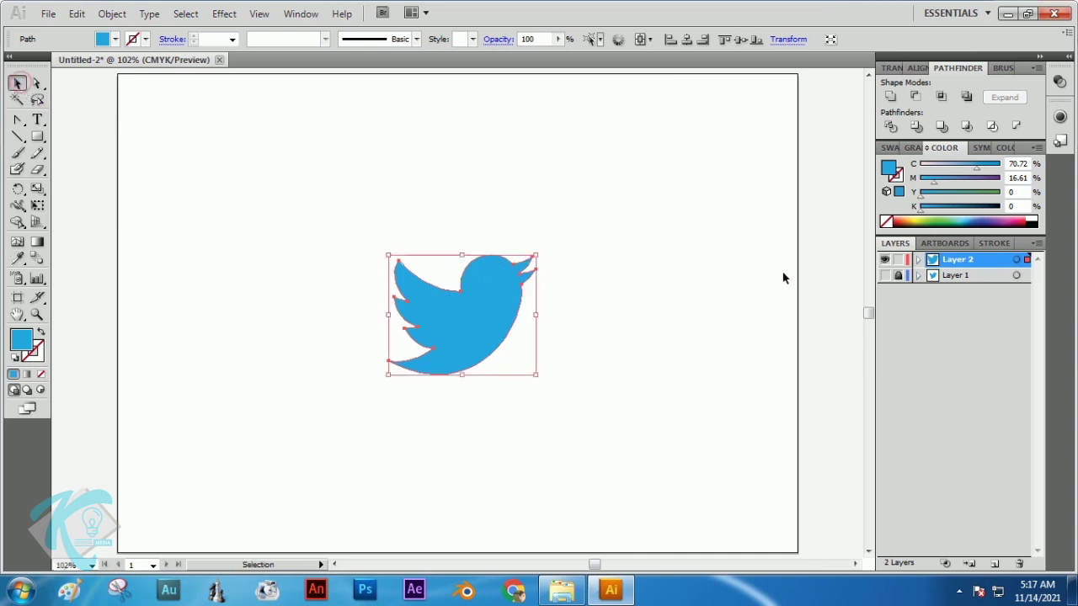
left_click(935, 278)
left_click_drag(954, 279, 1019, 563)
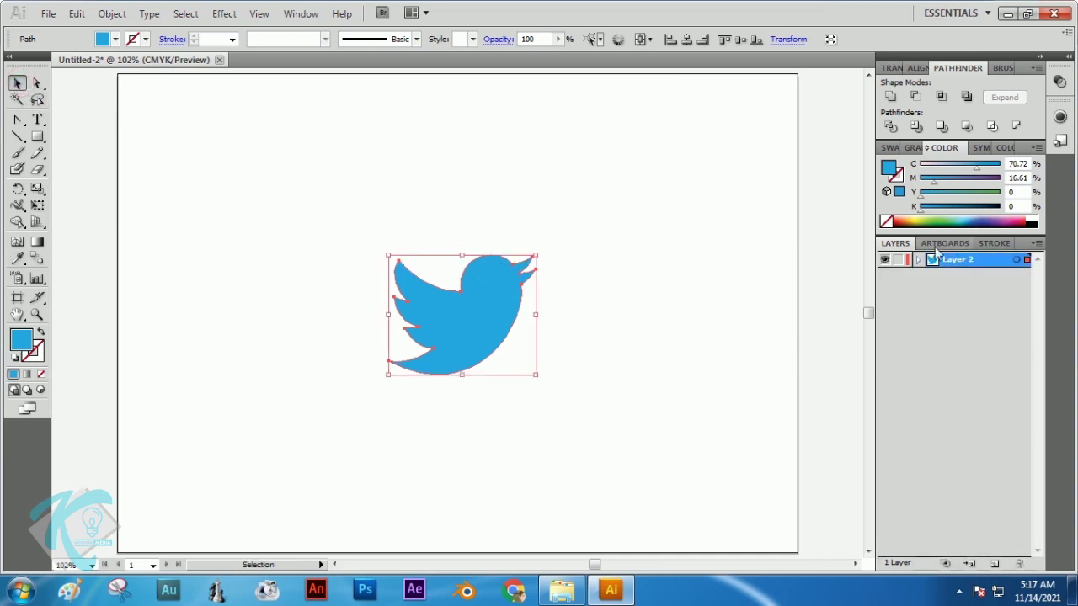
left_click(582, 225)
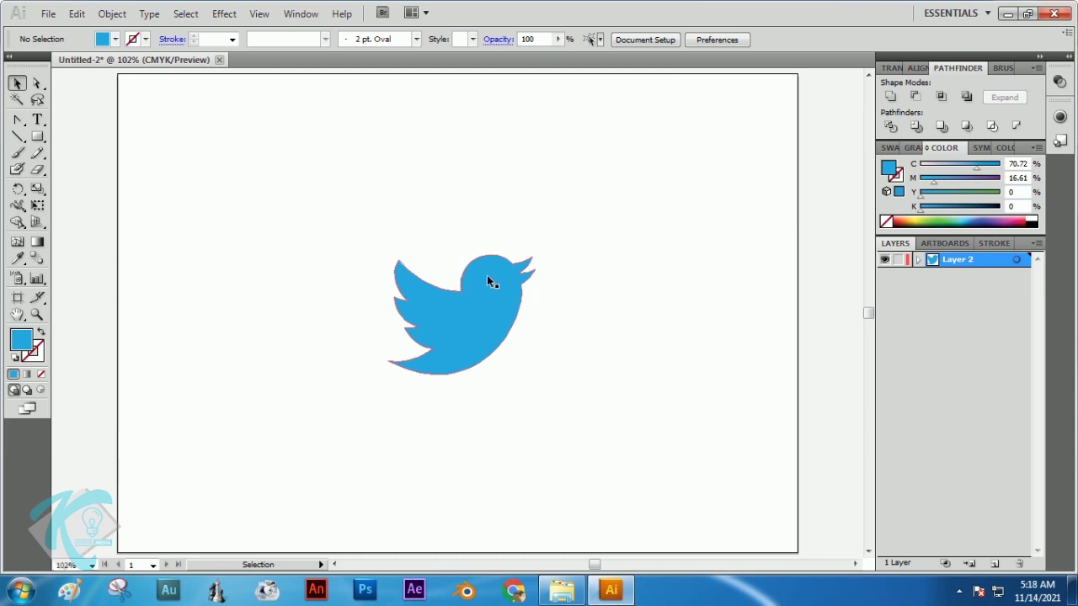
- Select the bird and start an export with PNG as the file type
left_click(469, 314)
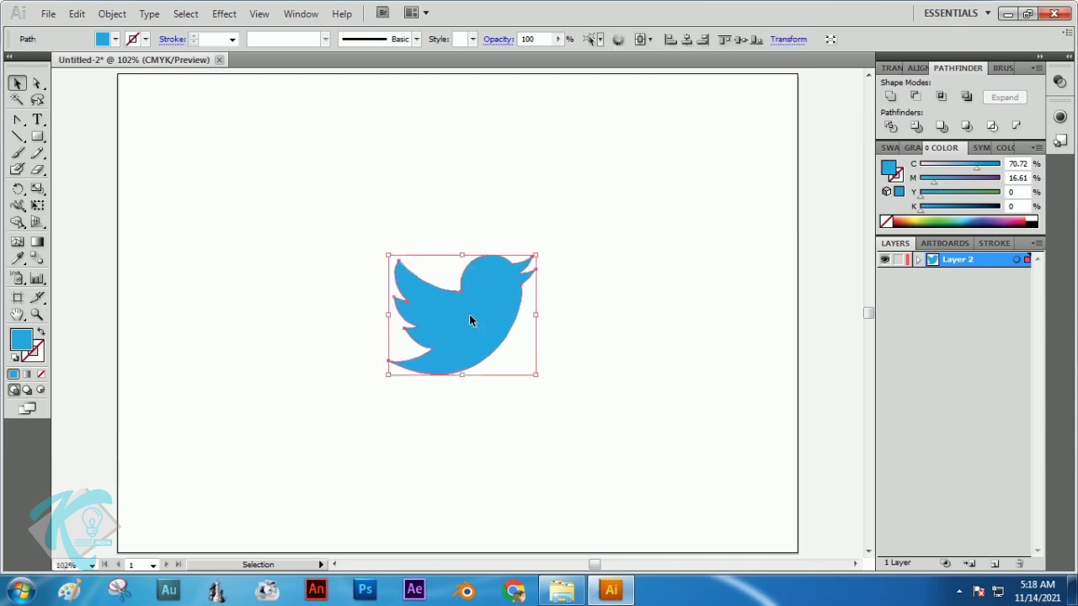
left_click(48, 14)
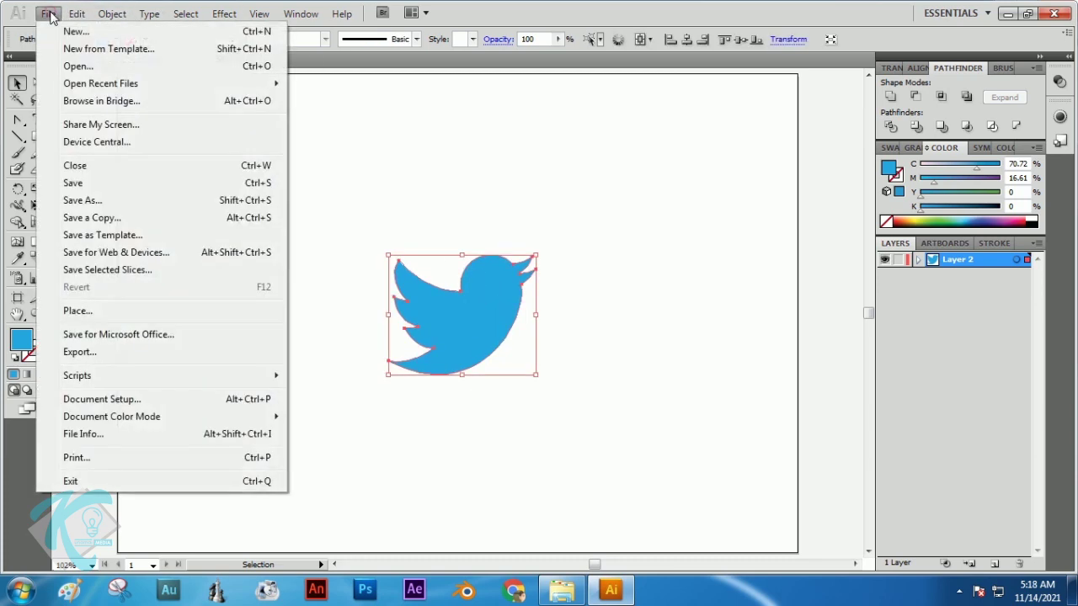
left_click(94, 354)
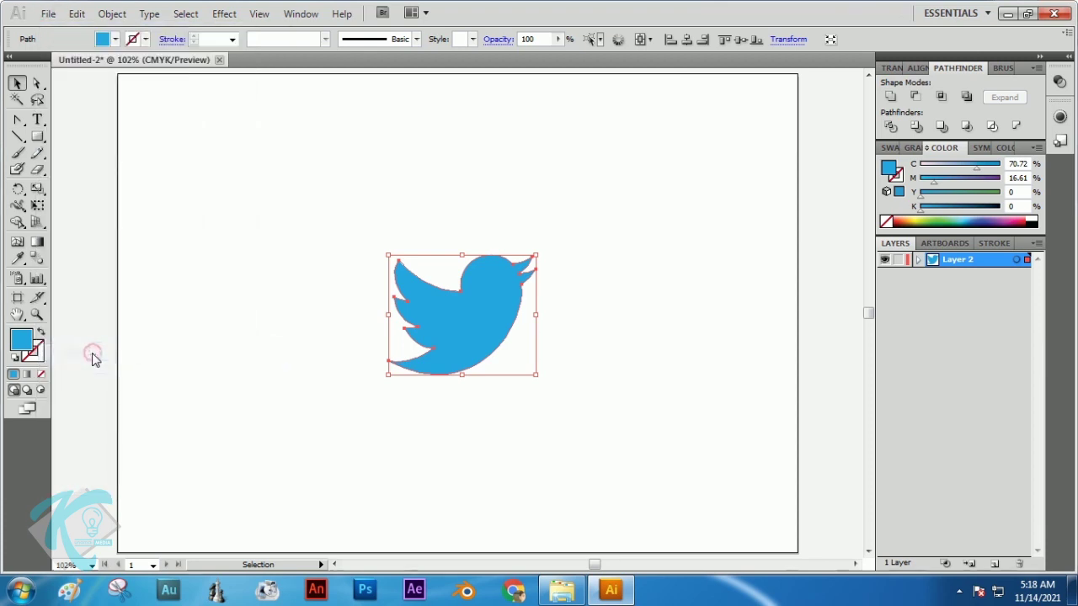
left_click(252, 447)
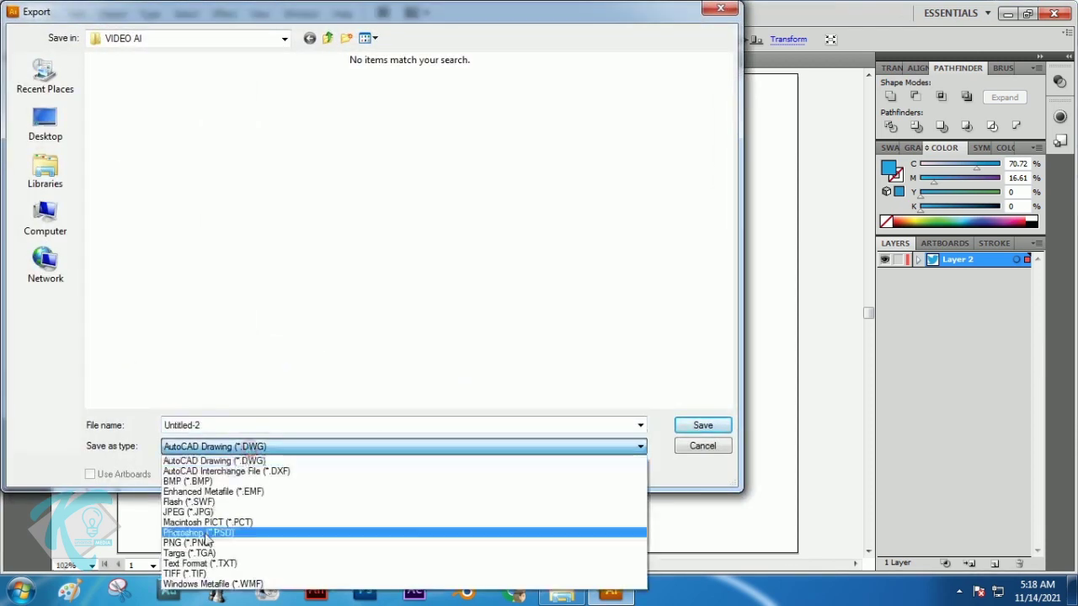
left_click(198, 547)
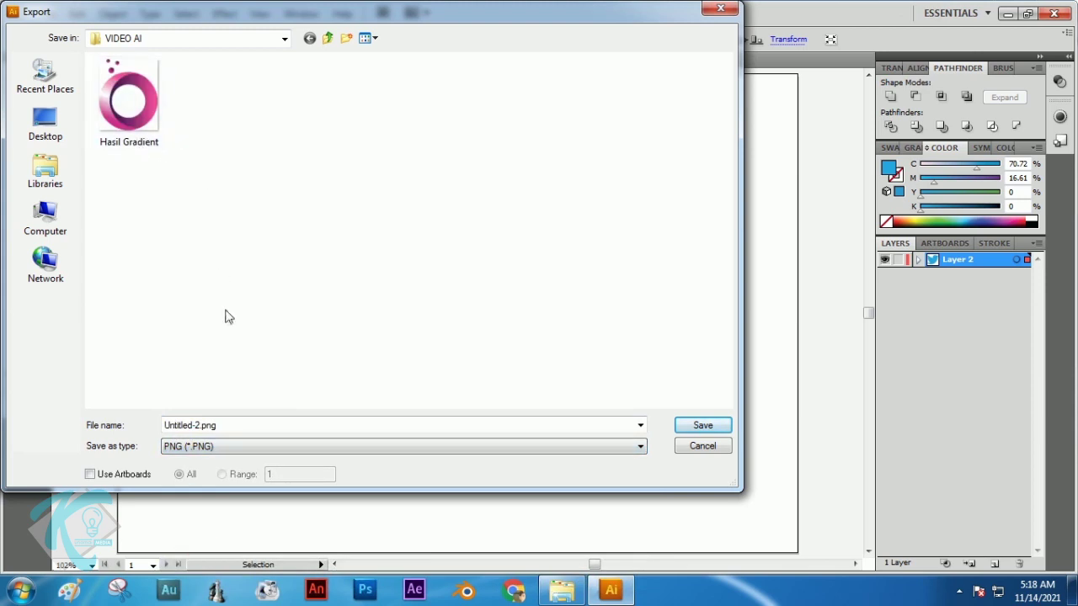
- Name the file Hasil Tweeter and export it at Medium (150 ppi) resolution with a transparent background
left_click(219, 426)
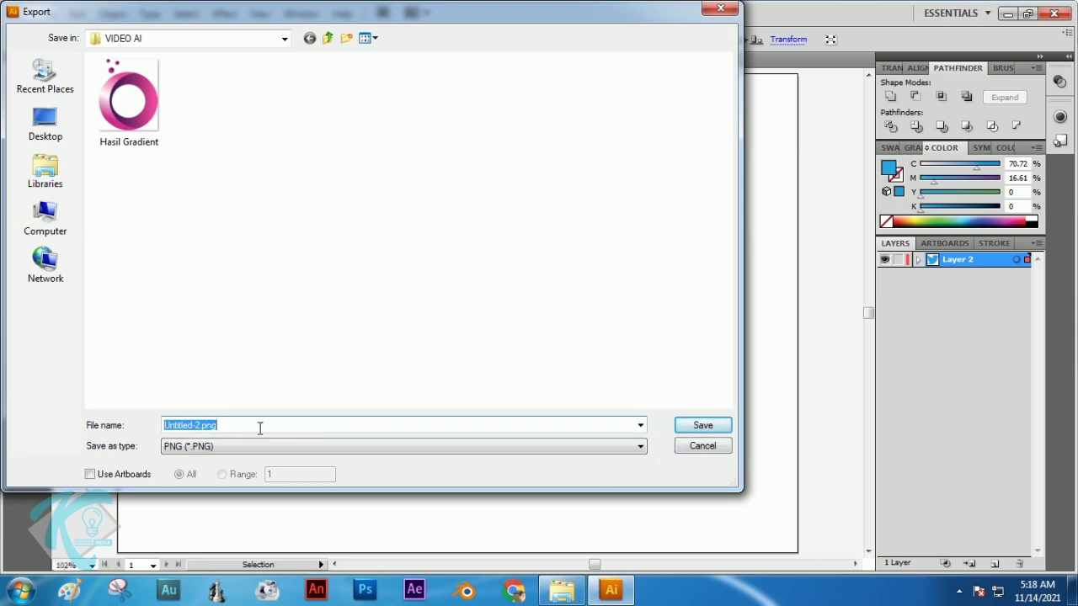
type("Hasil ")
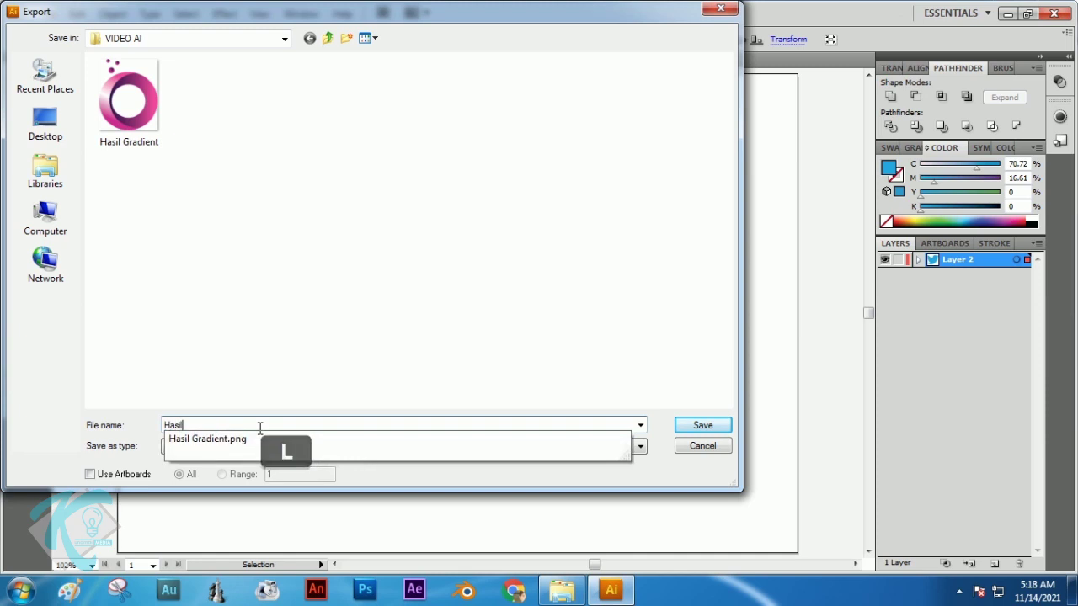
type("Tweeter")
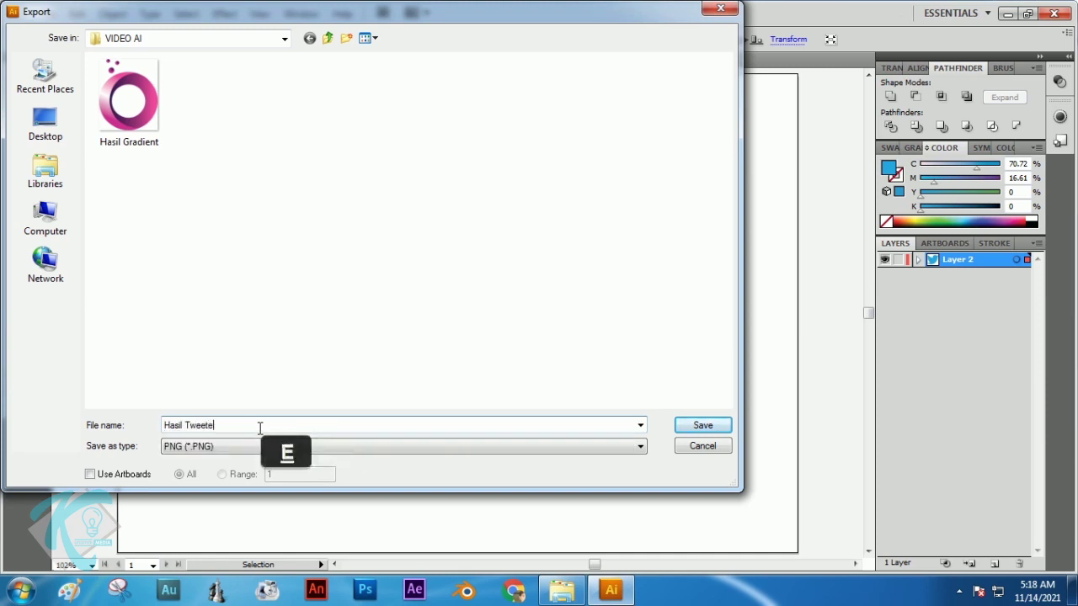
left_click(692, 426)
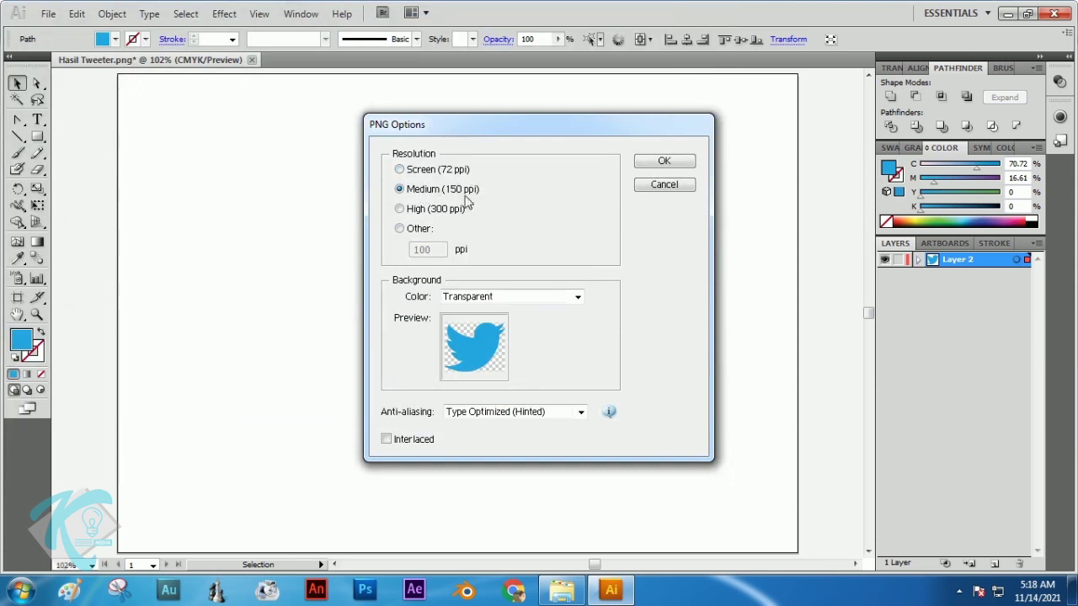
left_click(666, 165)
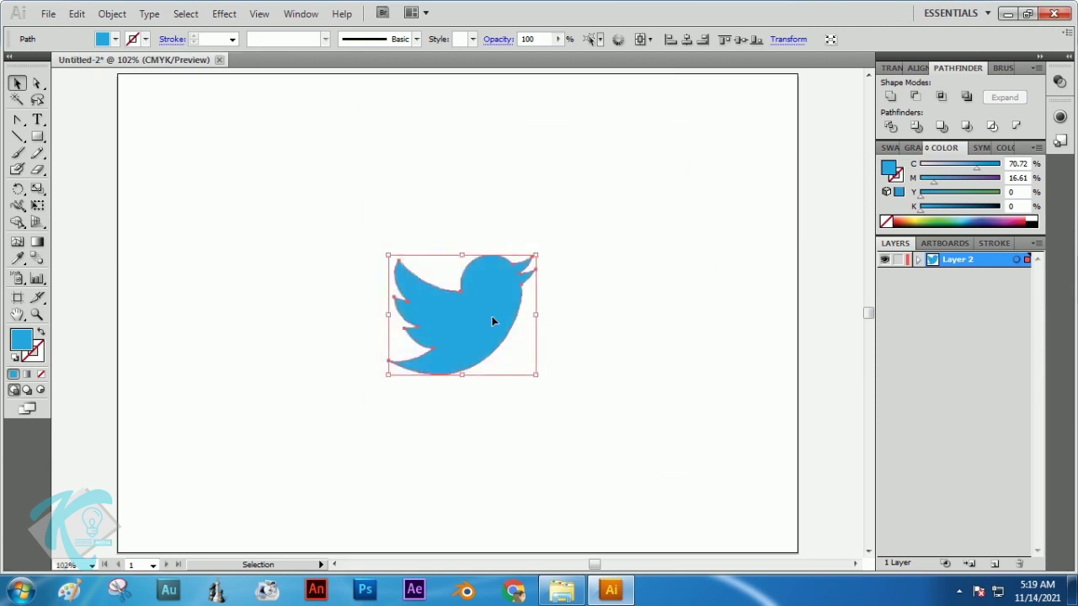